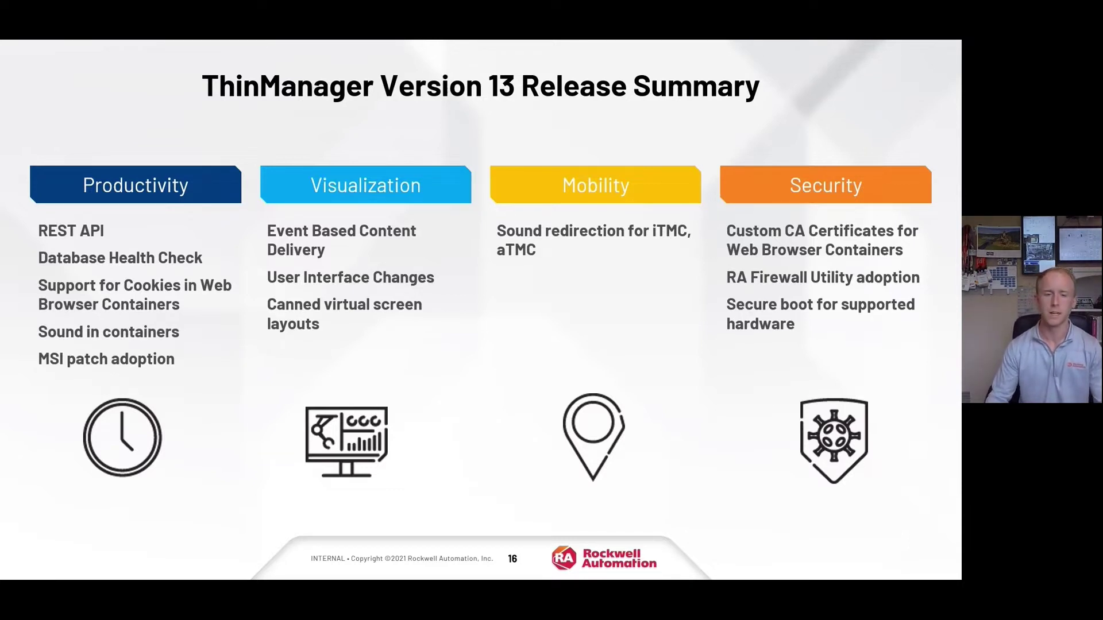
Step: Reveal the bullet beside REST API on the Version 13 Release Summary slide
key("Right")
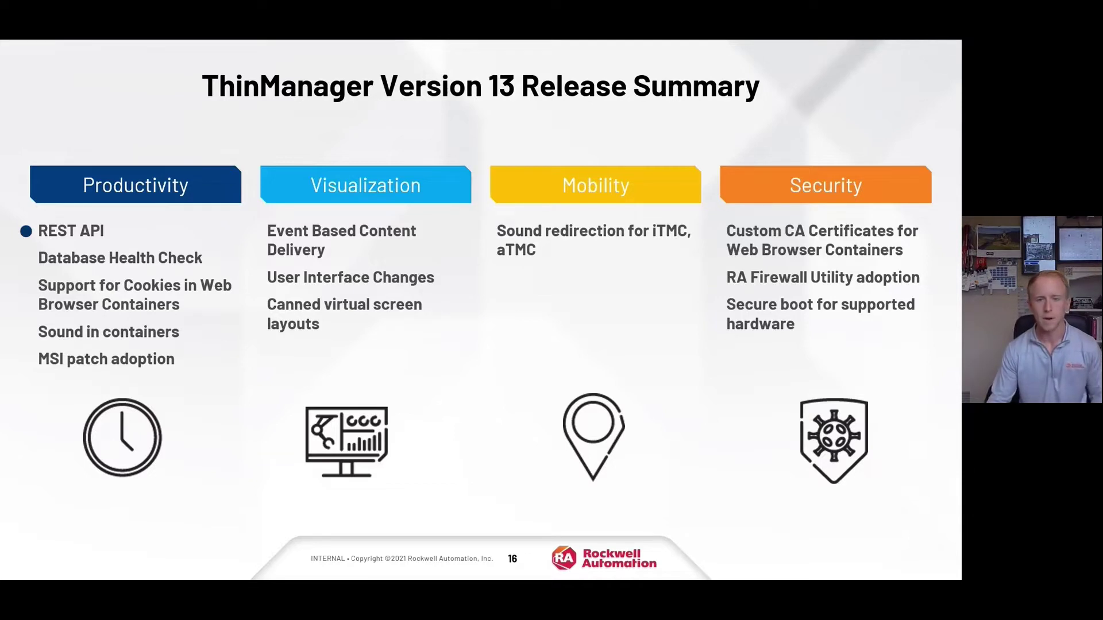
Step: Animate bullets for the remaining Productivity items through Sound in containers and MSI patch adoption
key("Right")
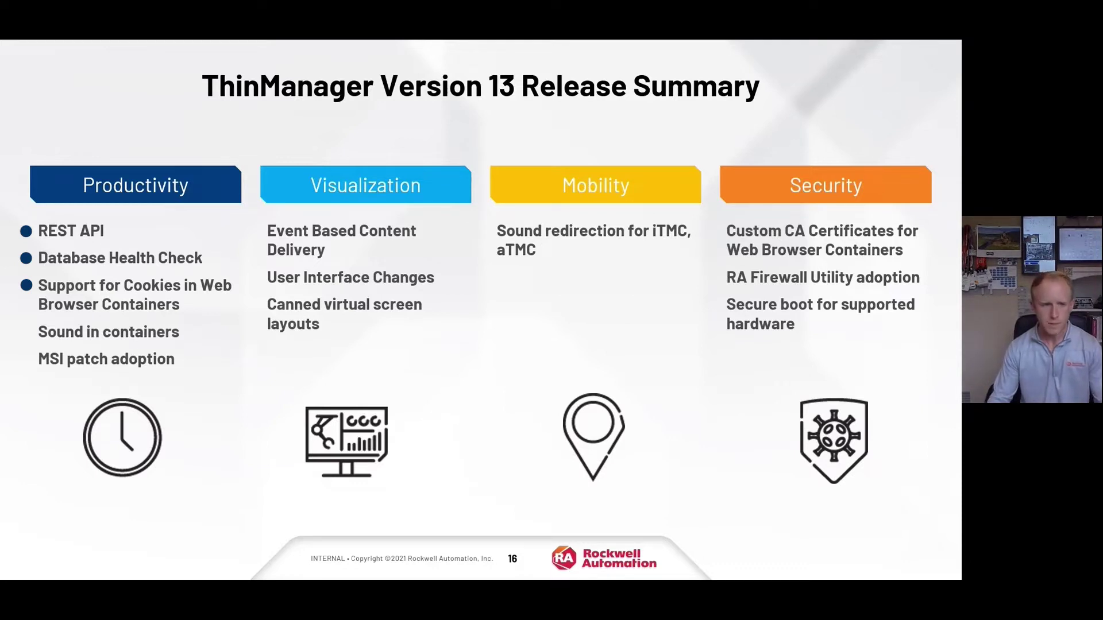
key("Right")
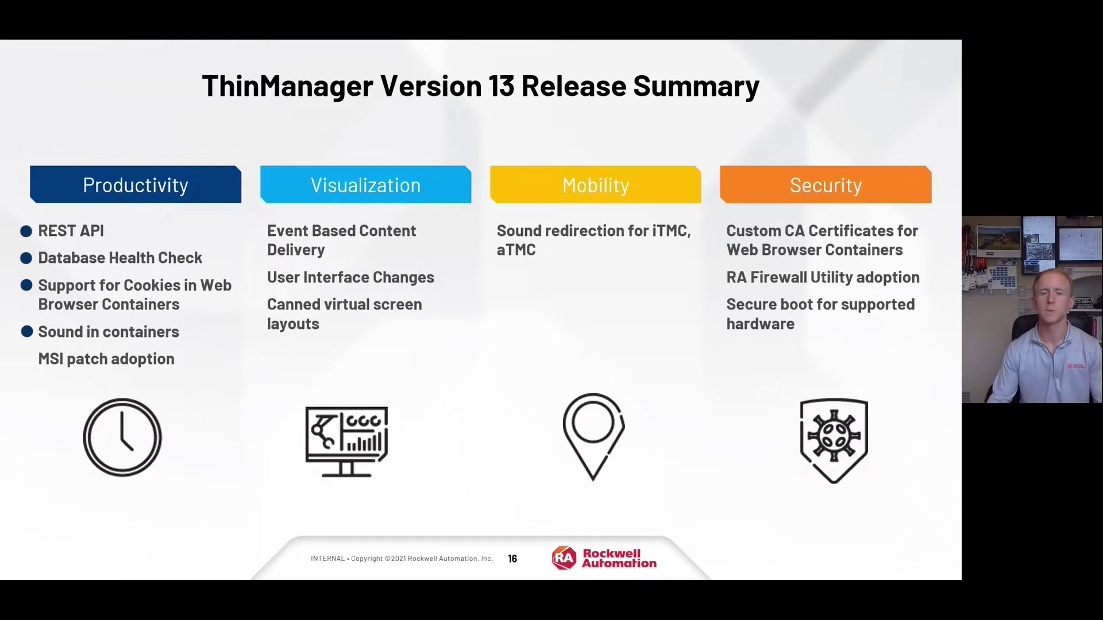
key("Right")
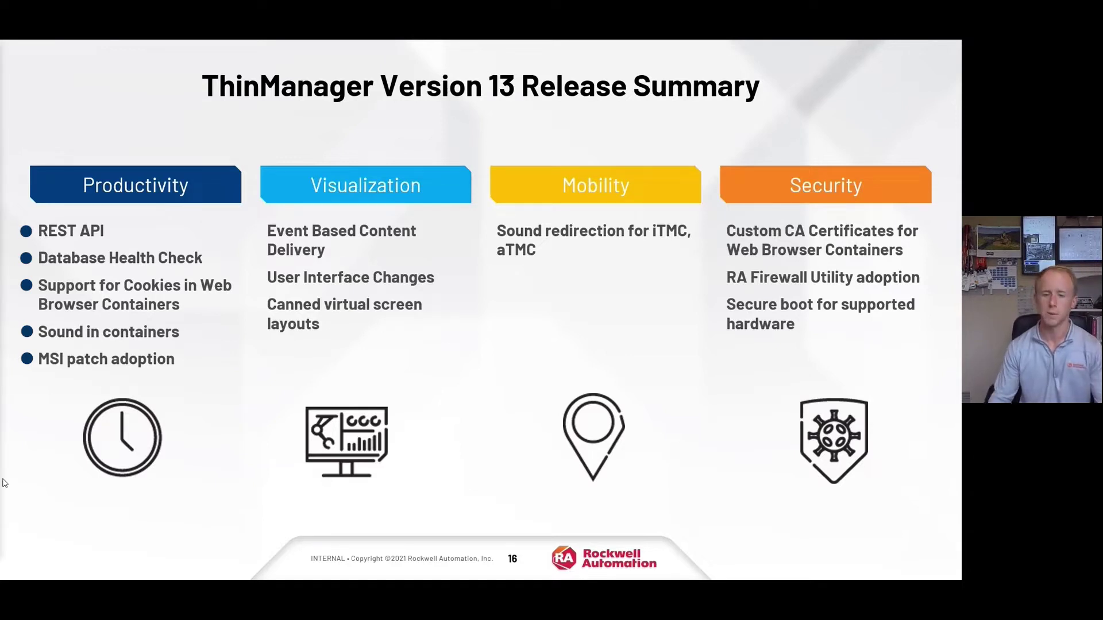
left_click(40, 539)
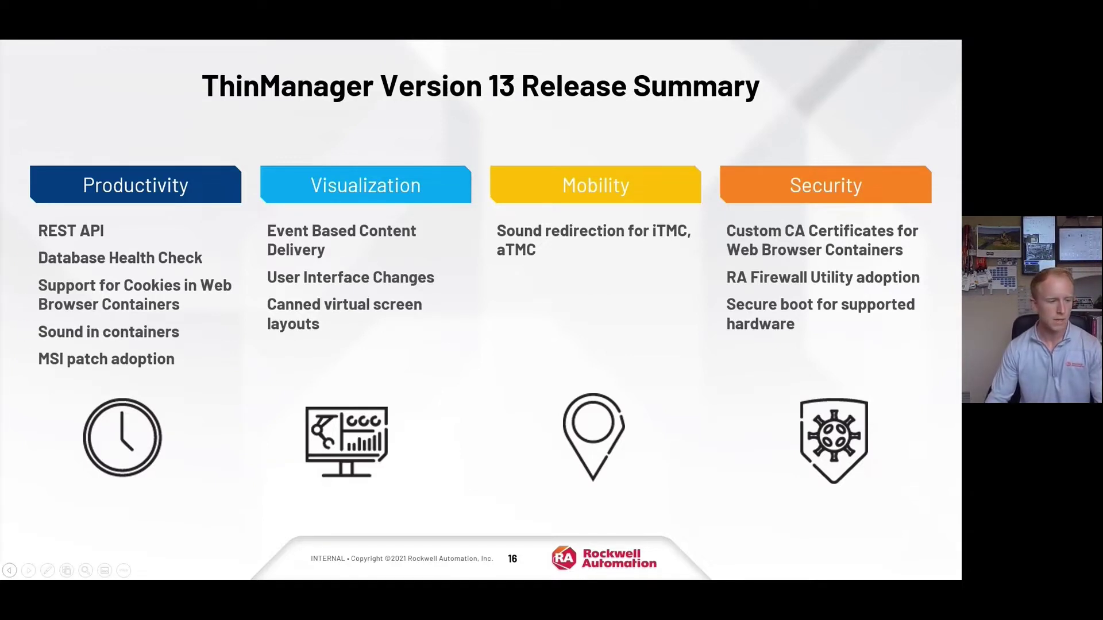
Step: Switch to the ThinManager console, select ThinManager Servers, and launch Edge
key("alt+Tab")
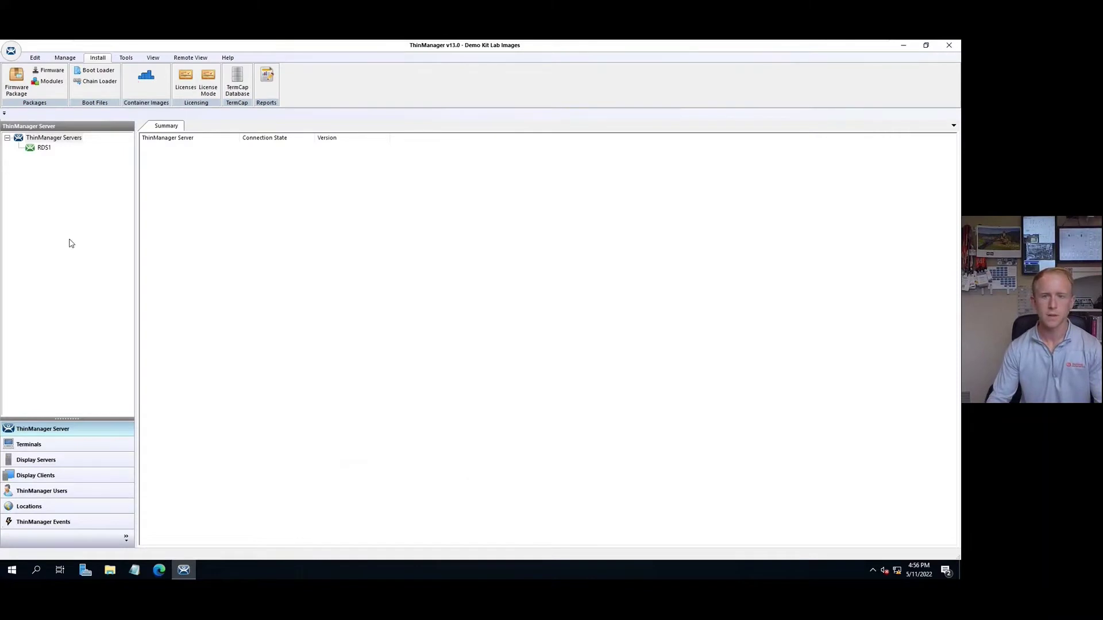
left_click(70, 239)
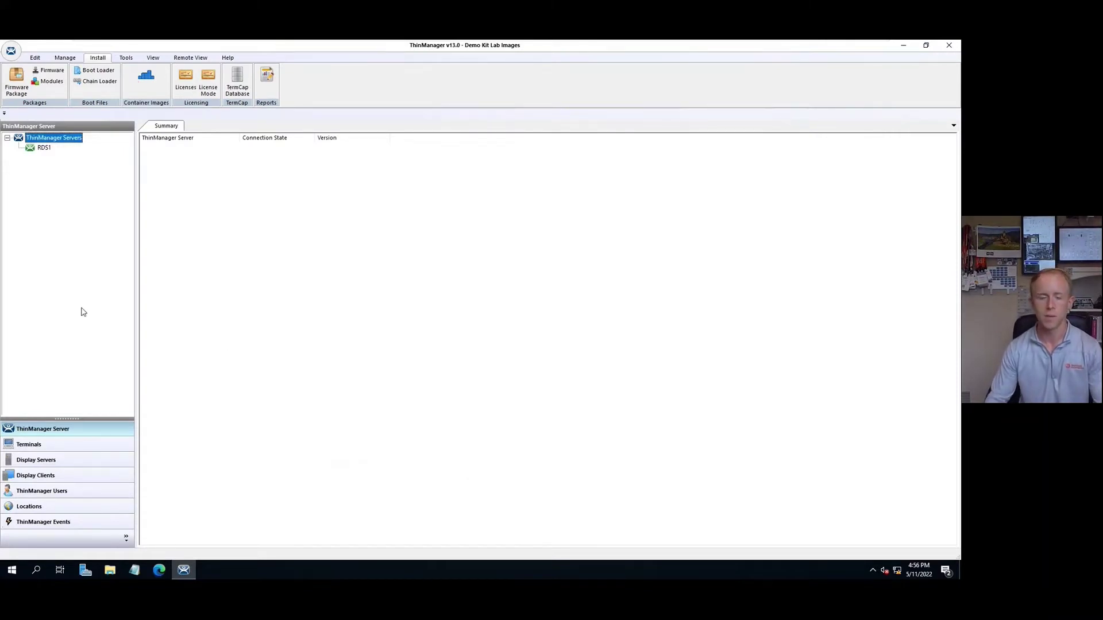
left_click(164, 571)
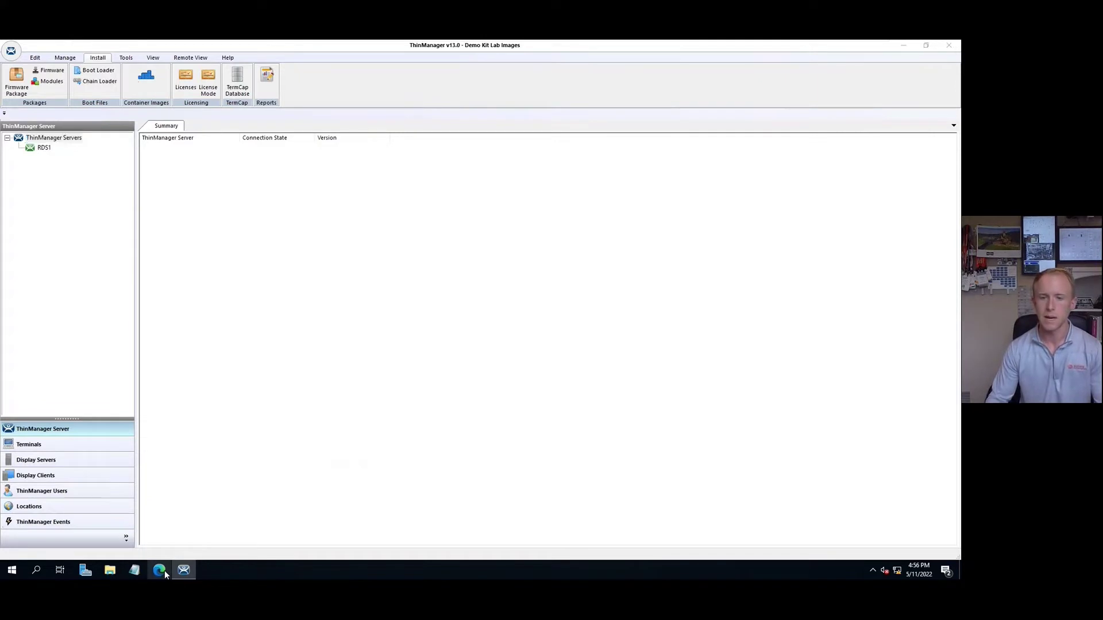
Step: Resize the Edge window and proceed past the certificate warning to the API documentation
left_click_drag(738, 256, 303, 104)
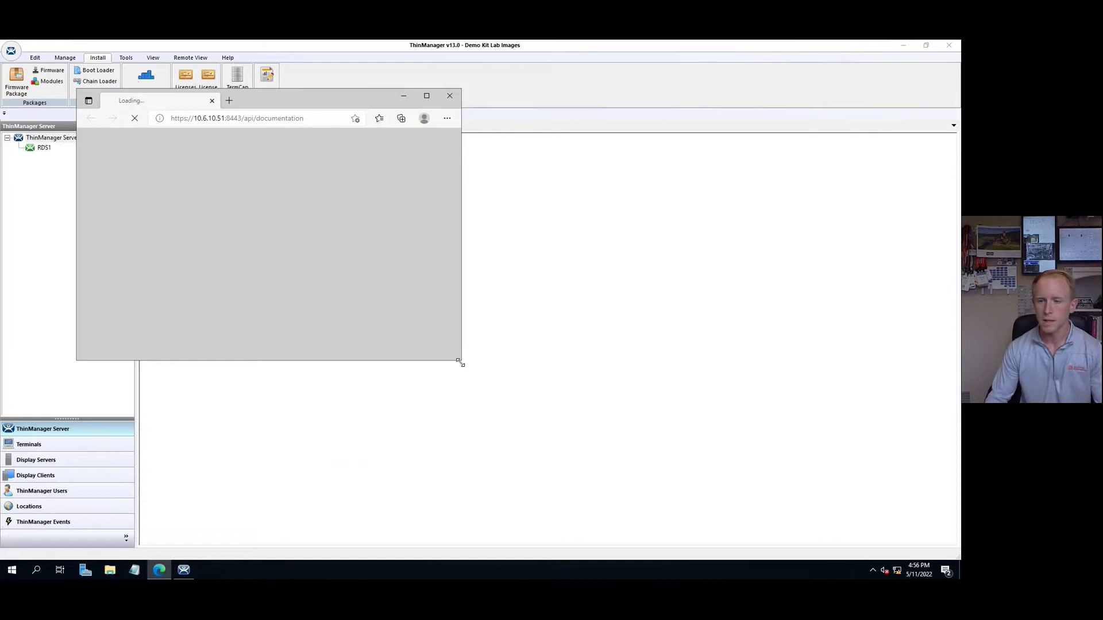
left_click_drag(459, 362, 717, 476)
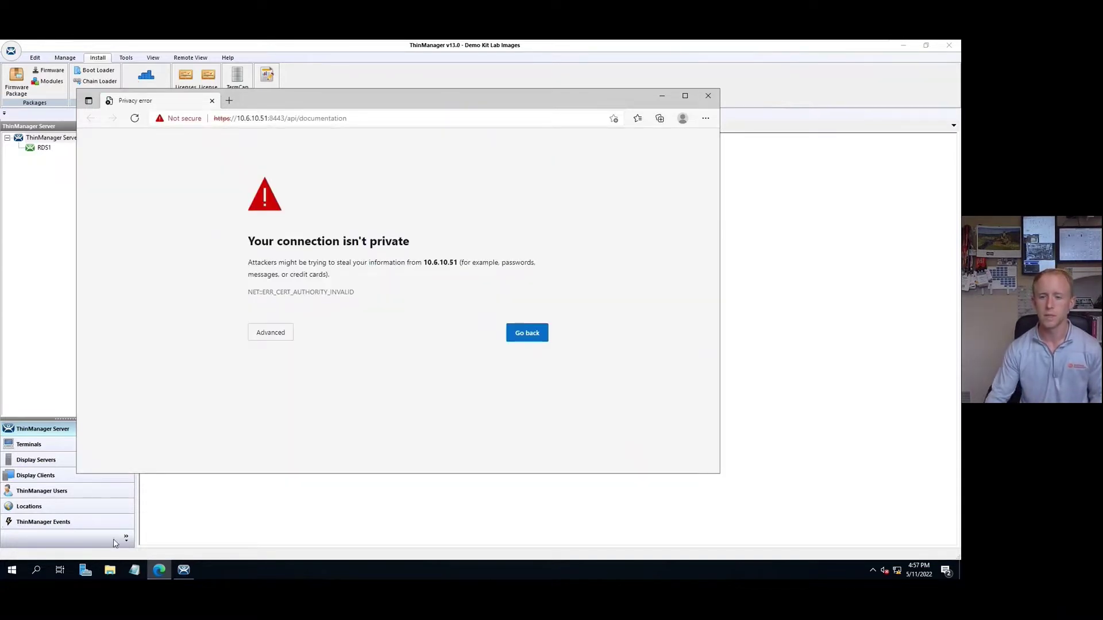
left_click(286, 332)
left_click(303, 411)
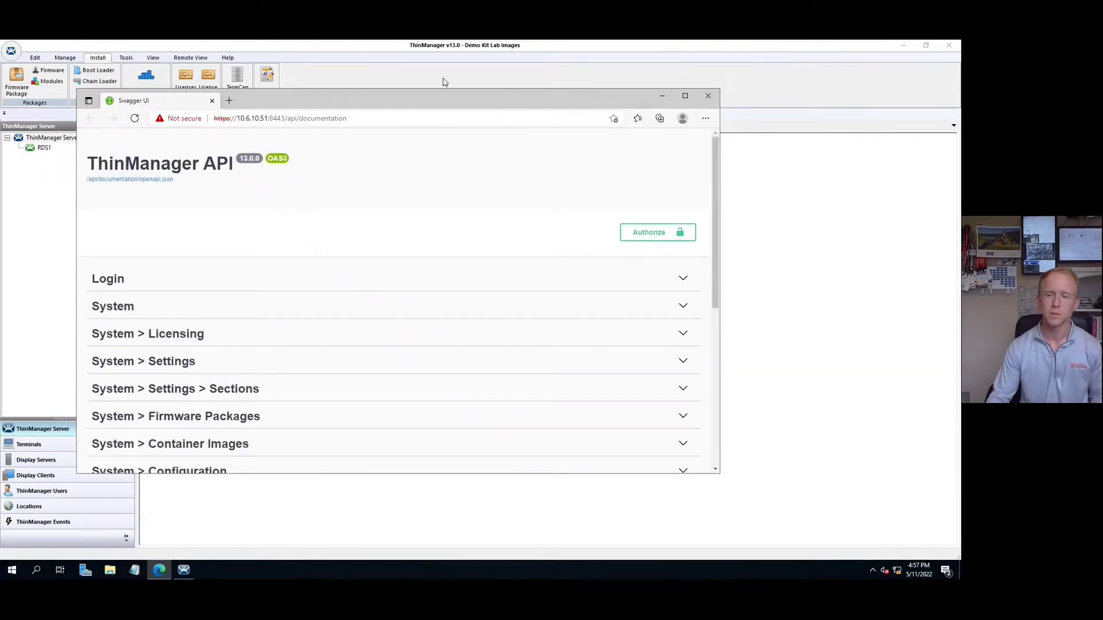
Step: Highlight the 8443 port in the web address, then return to the ThinManager console
left_click_drag(443, 96, 448, 78)
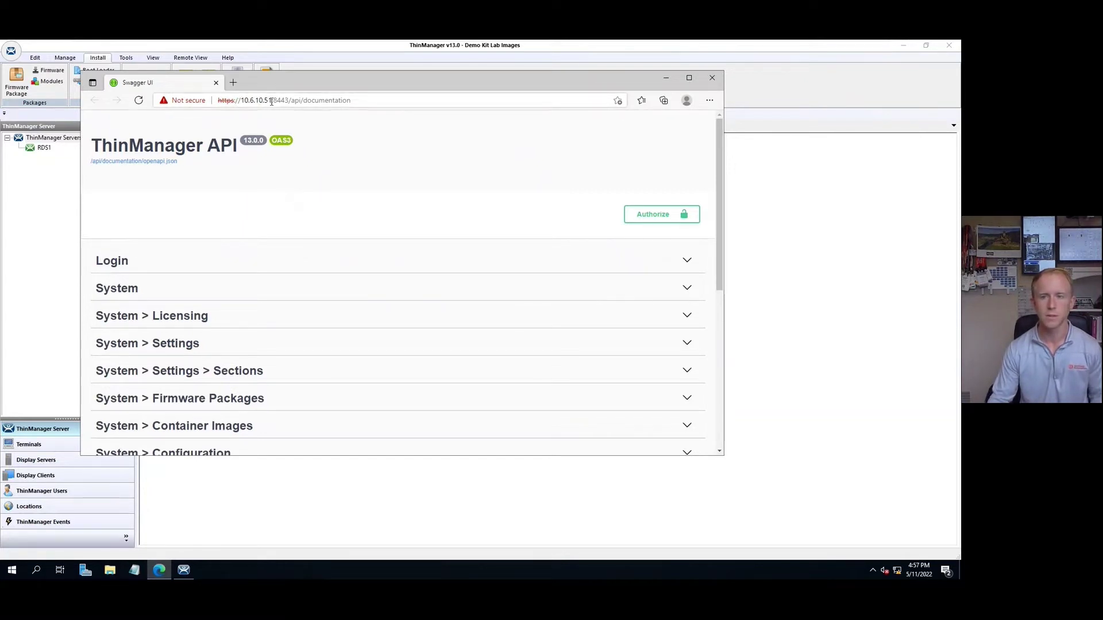
left_click_drag(272, 102, 289, 102)
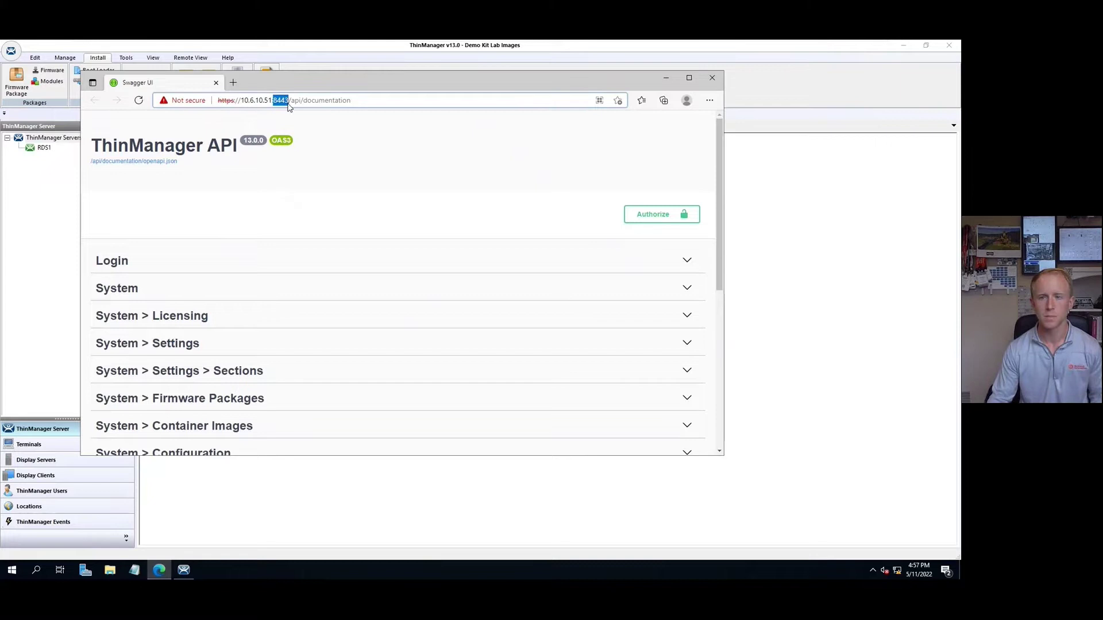
left_click(396, 160)
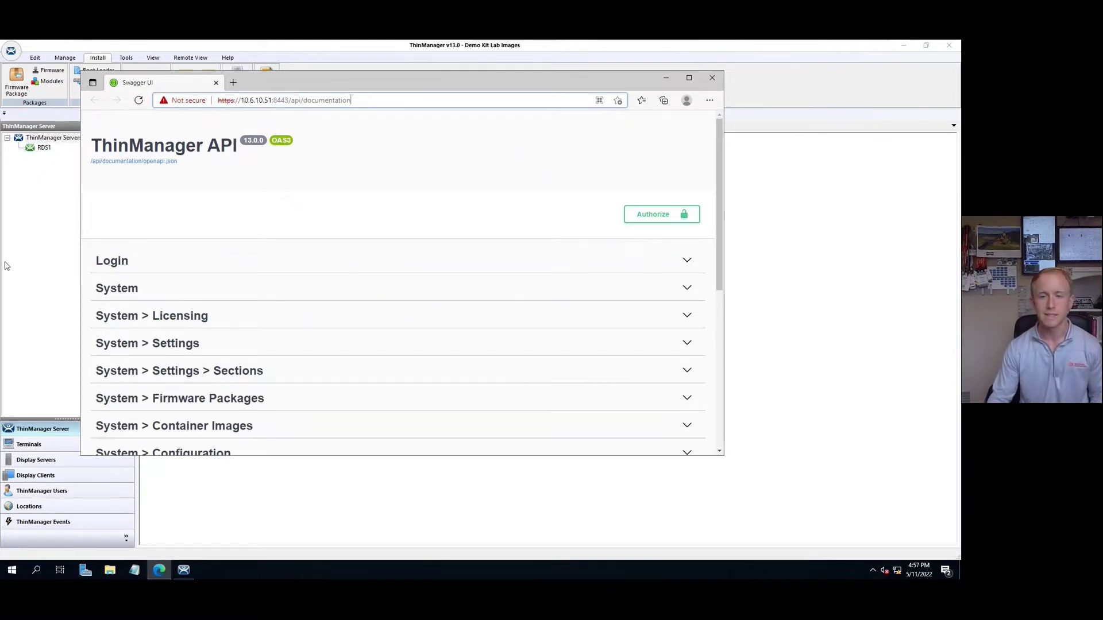
left_click(32, 288)
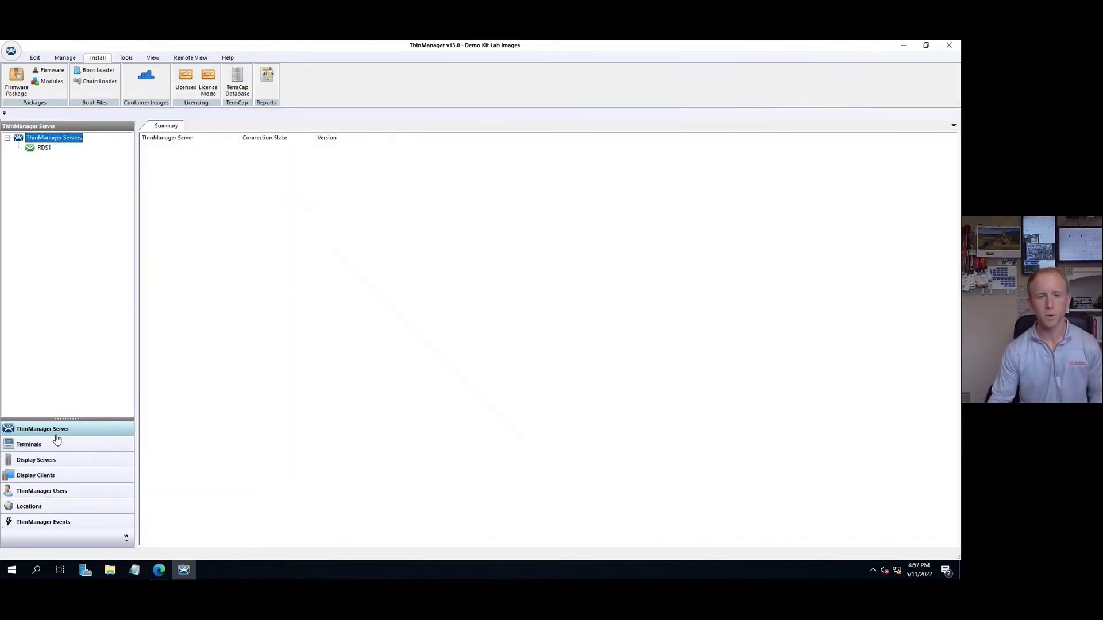
Step: Open RDS1's configuration wizard and advance past event selection and multicast to HTTPS Server Settings
double_click(44, 148)
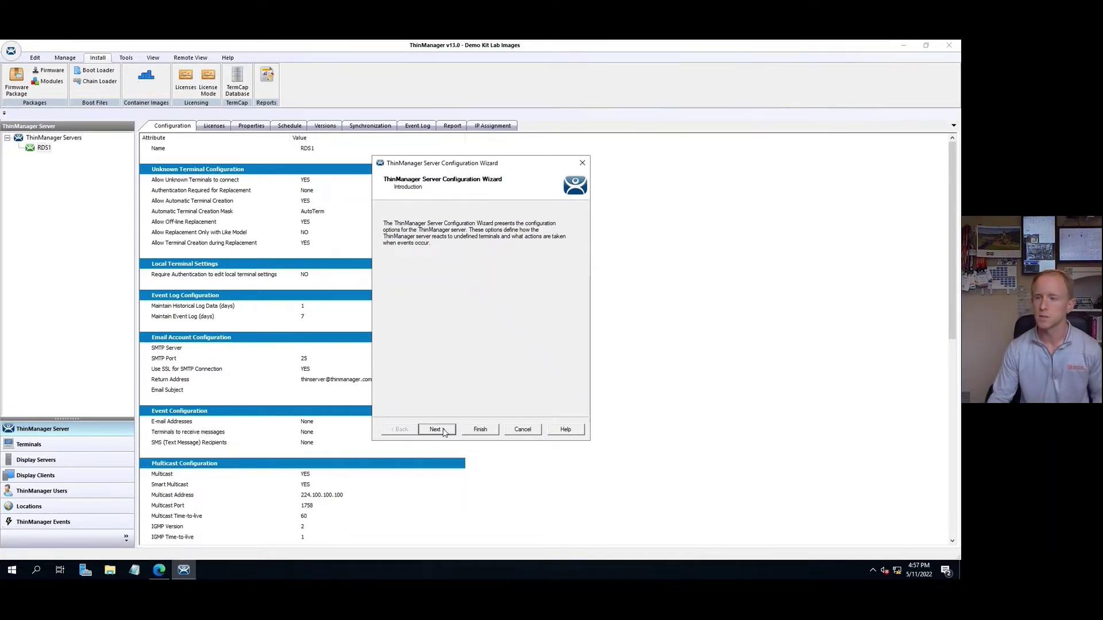
left_click(437, 430)
left_click(437, 430)
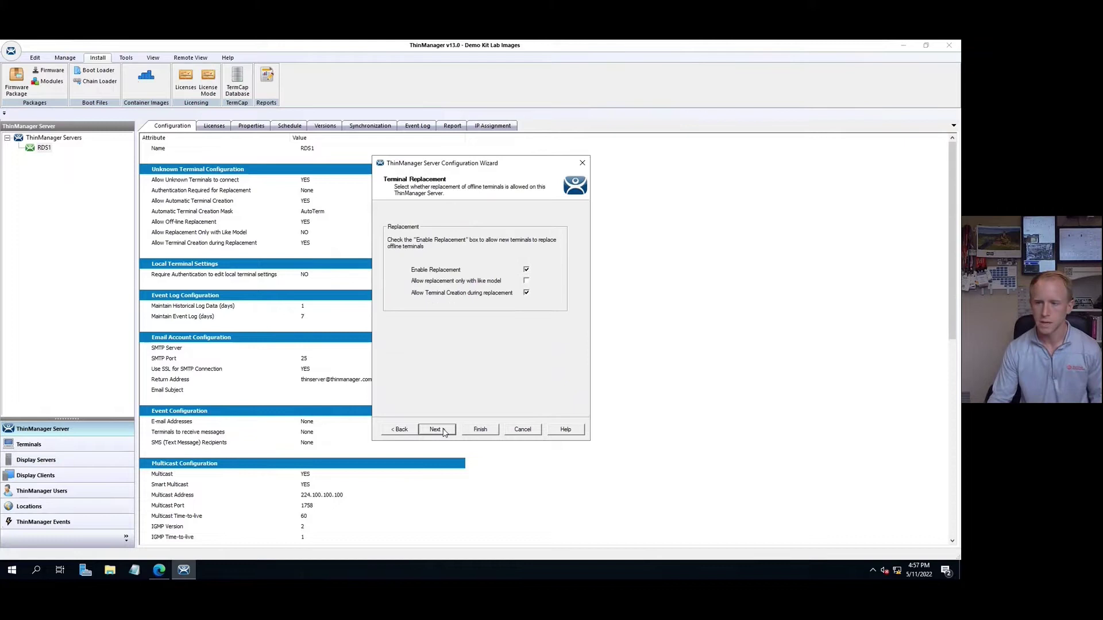
left_click(437, 429)
left_click(443, 431)
left_click(443, 431)
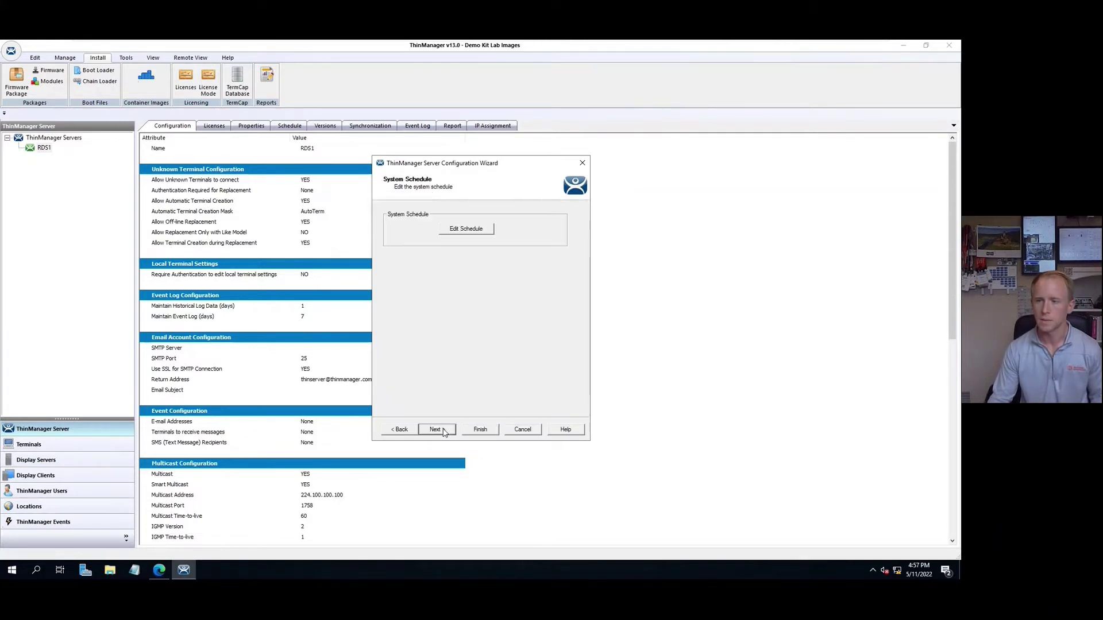
left_click(443, 431)
left_click(443, 431)
left_click(443, 431)
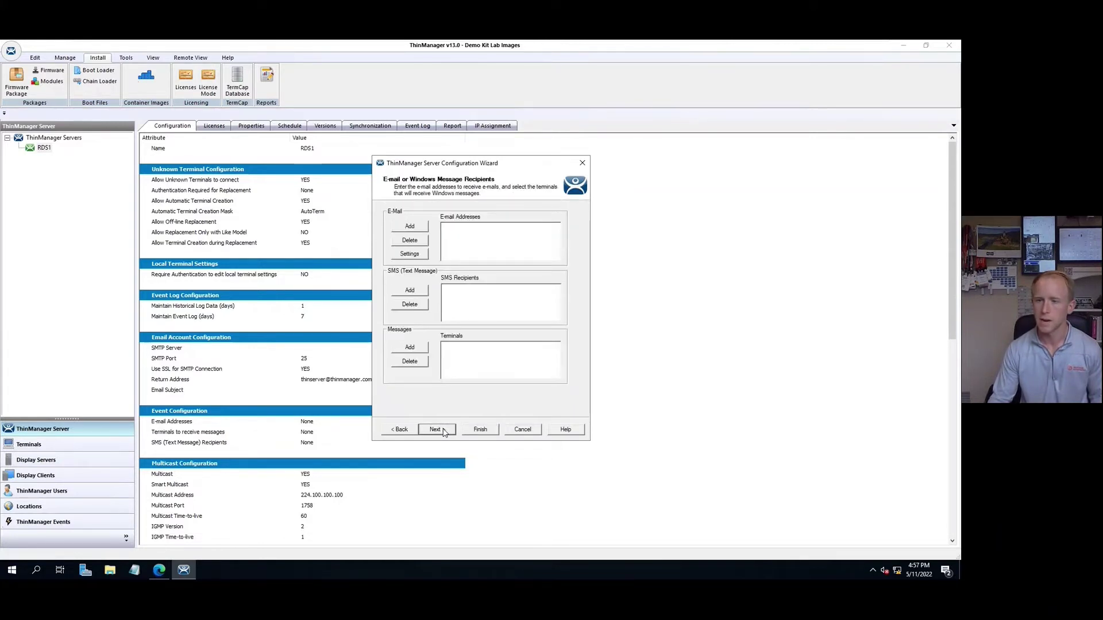
left_click(443, 430)
left_click(443, 431)
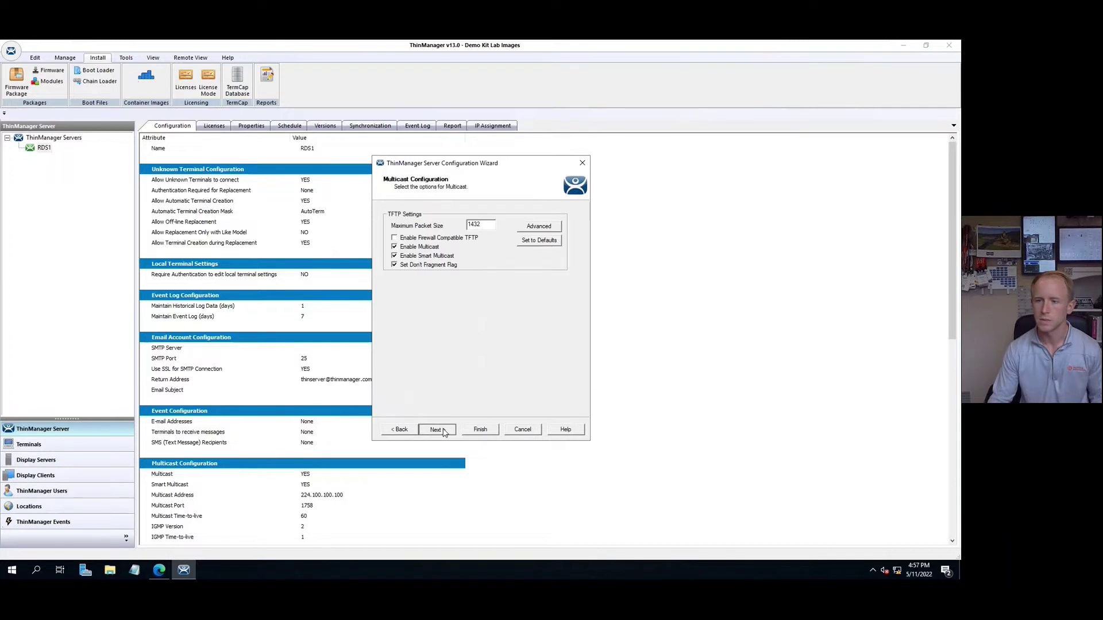
left_click(443, 431)
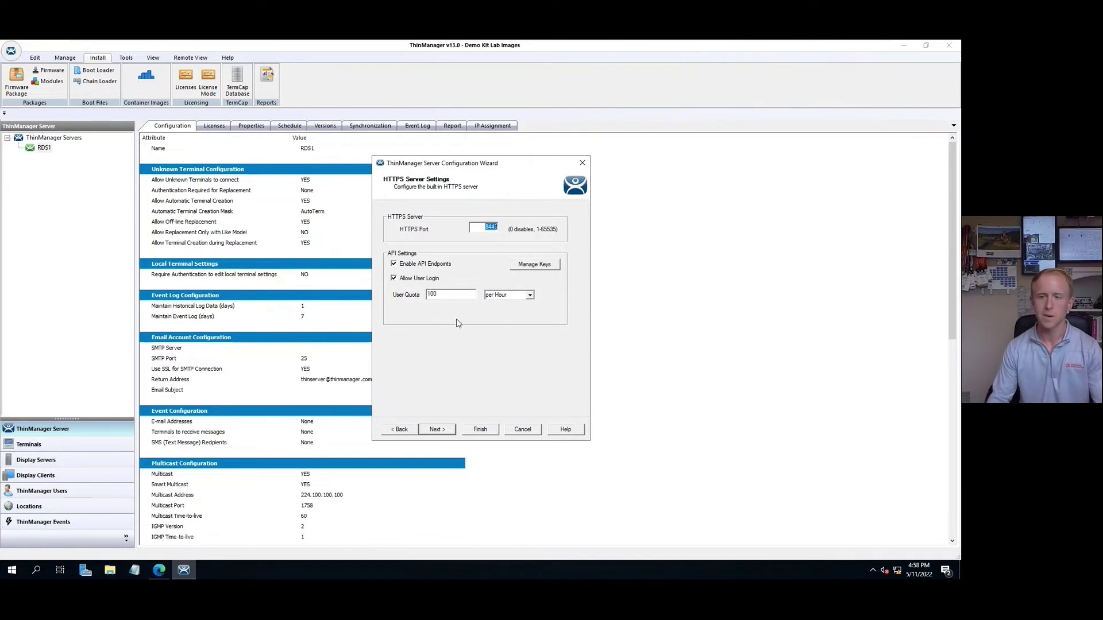
Step: Generate a new API key allowing Schedule Events, Reset Sessions, Logoff TermSecure Users and Connect to Terminal Servers
left_click(554, 266)
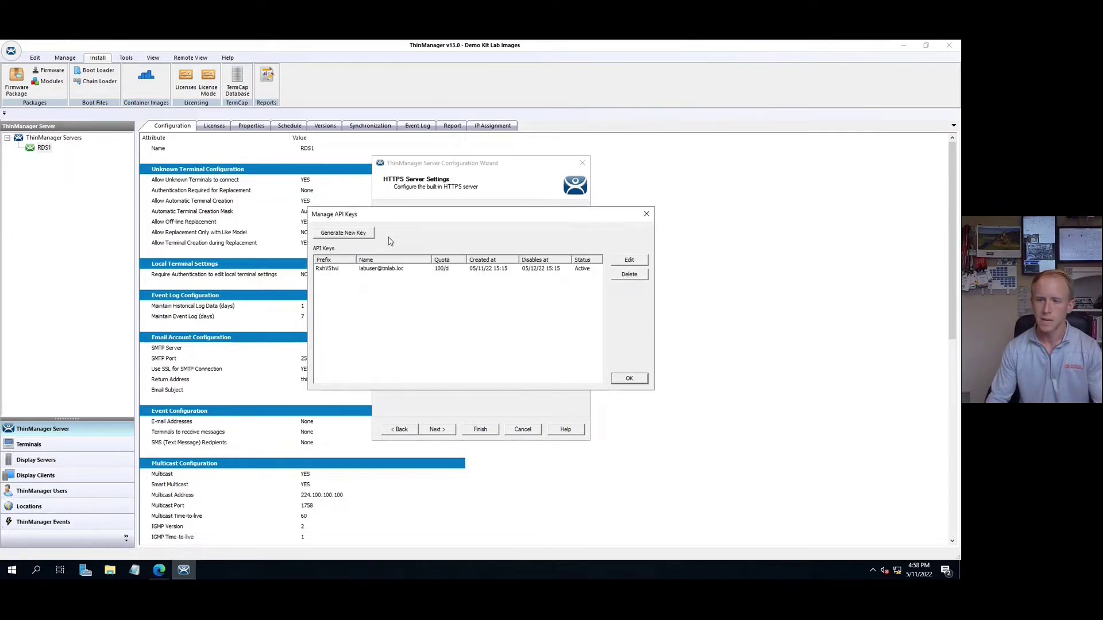
left_click(349, 236)
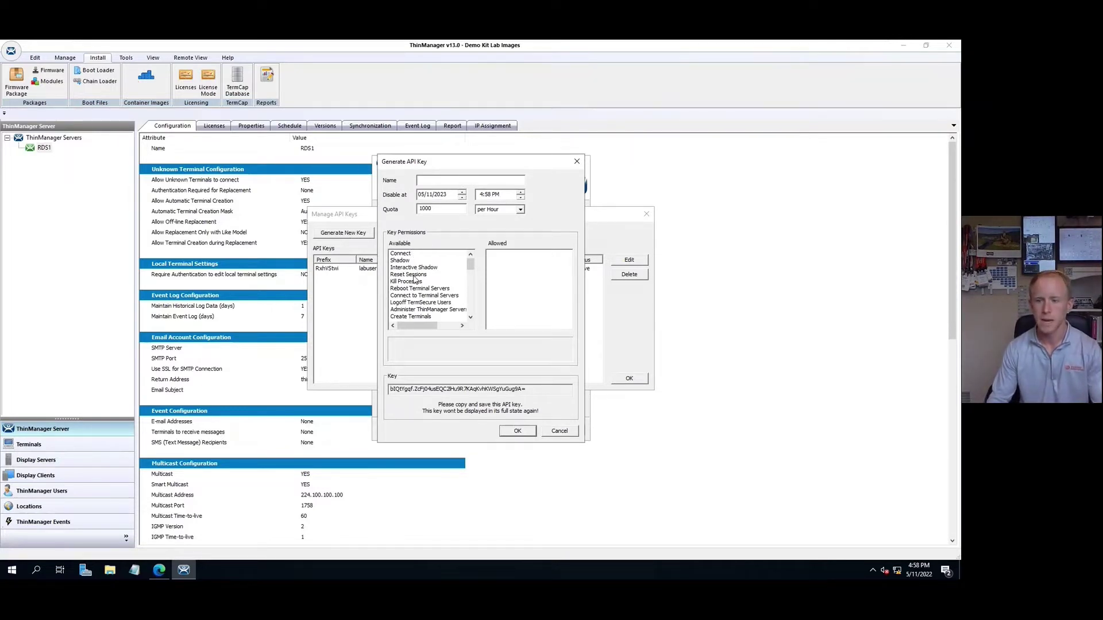
mouse_move(470, 265)
left_mouse_down()
mouse_move(470, 297)
mouse_move(470, 263)
left_mouse_up()
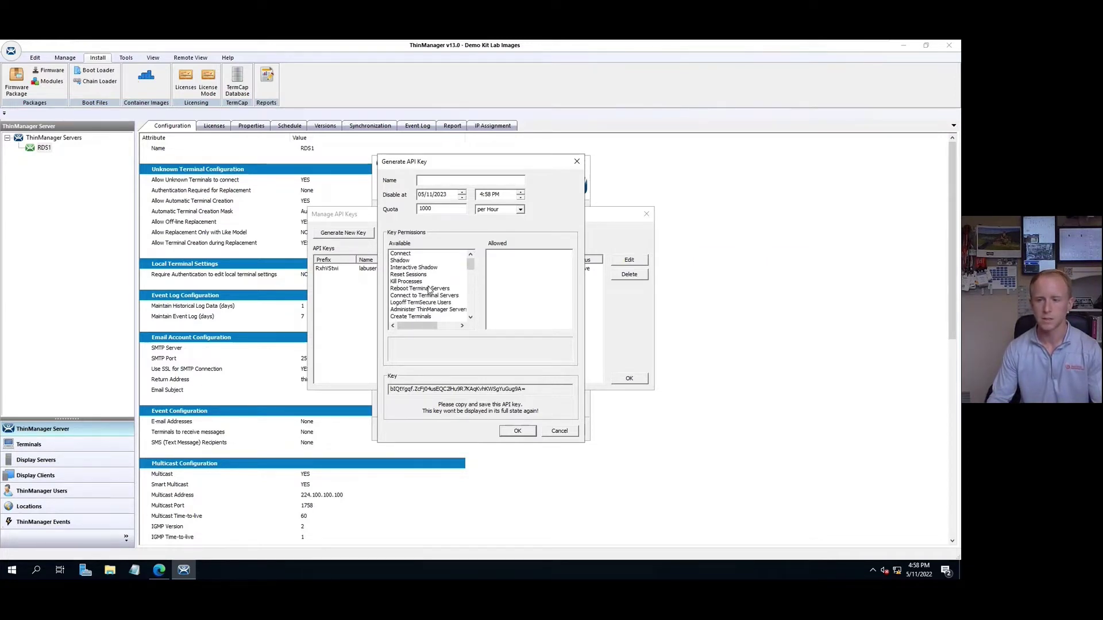
scroll(422, 293, "down", 1)
scroll(425, 305, "down", 1)
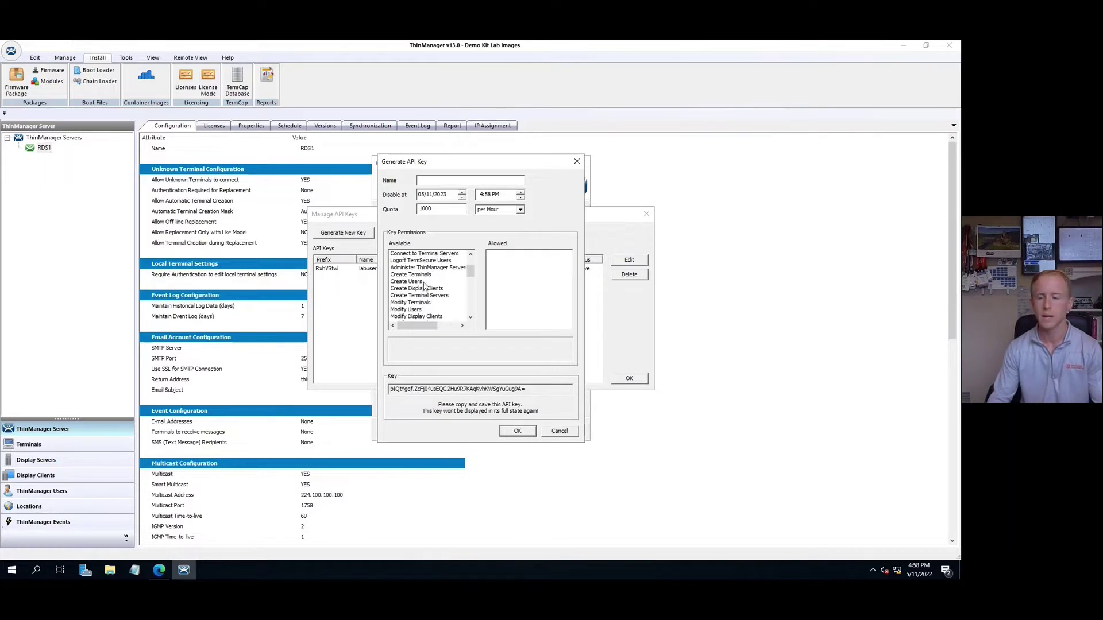
scroll(424, 308, "down", 2)
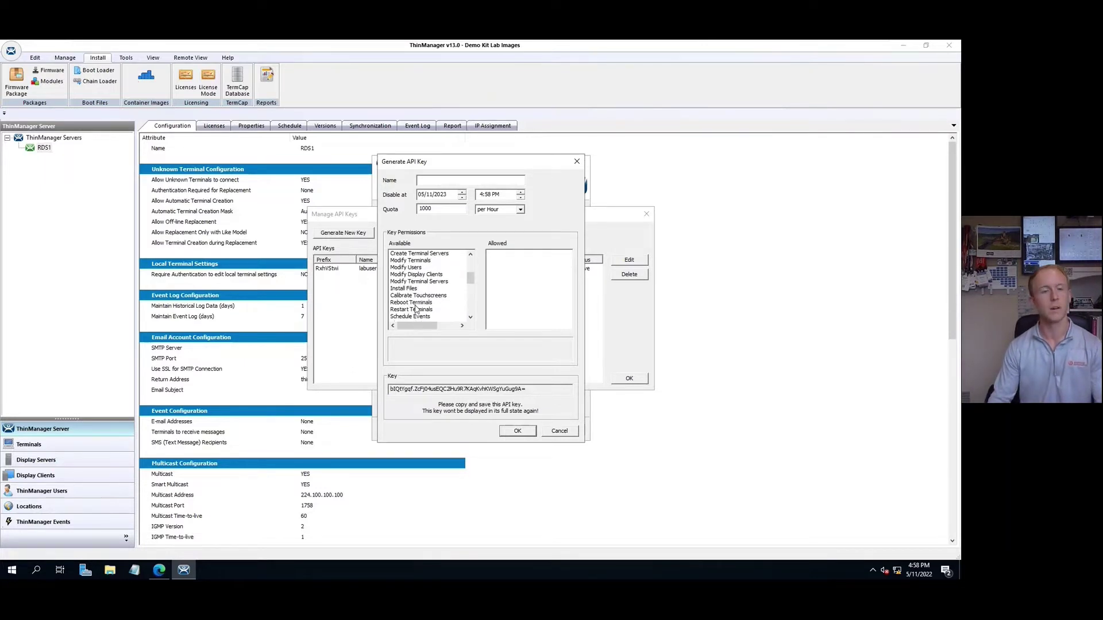
double_click(420, 317)
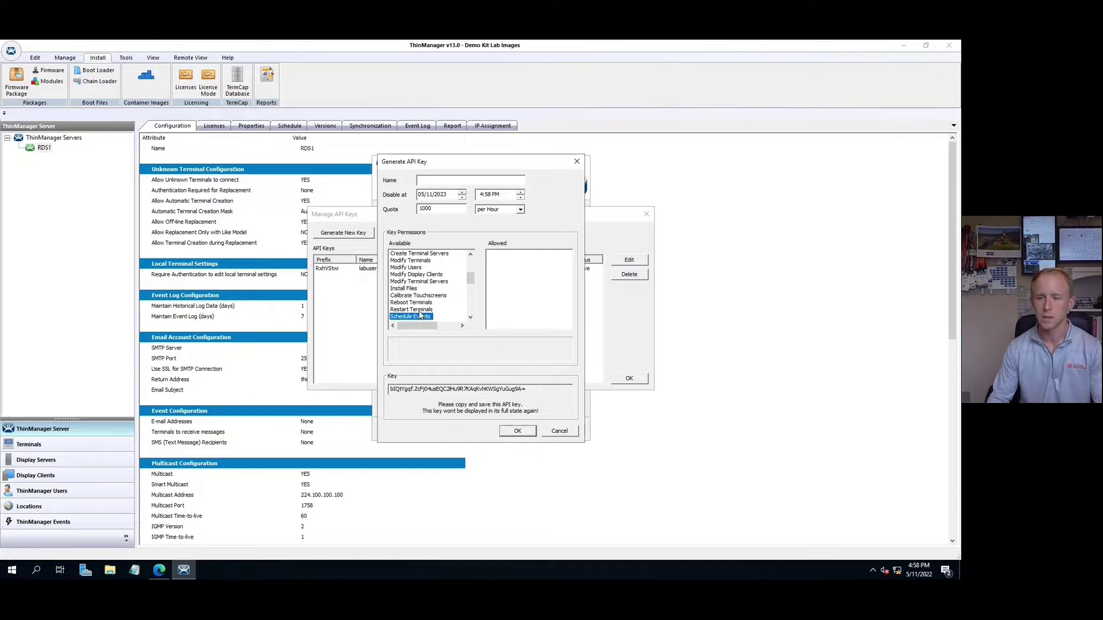
left_click(417, 275)
double_click(414, 275)
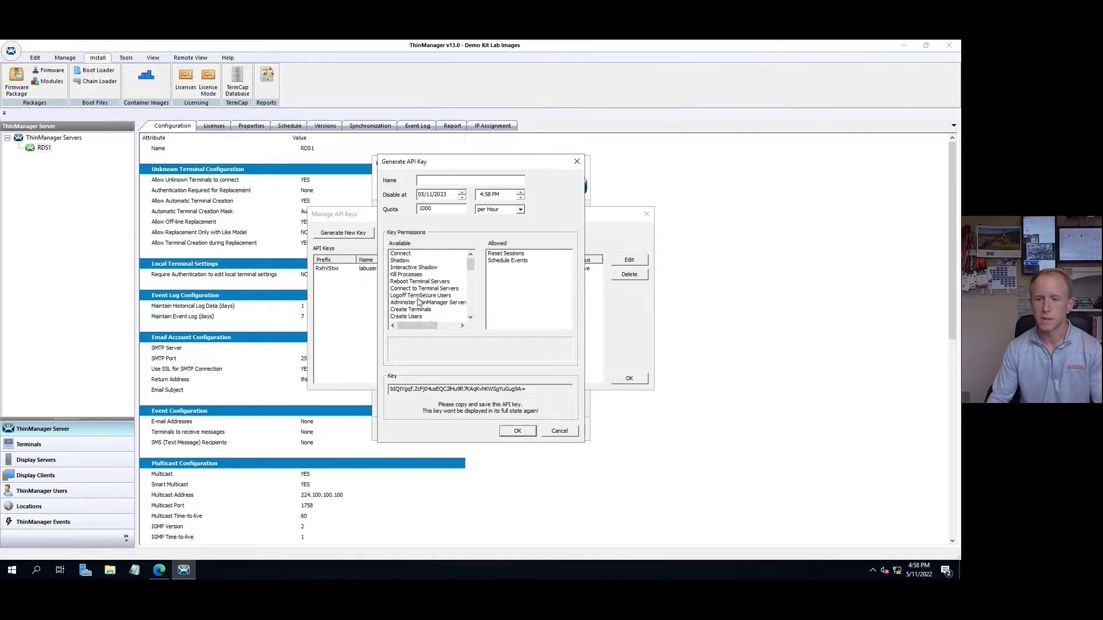
double_click(419, 295)
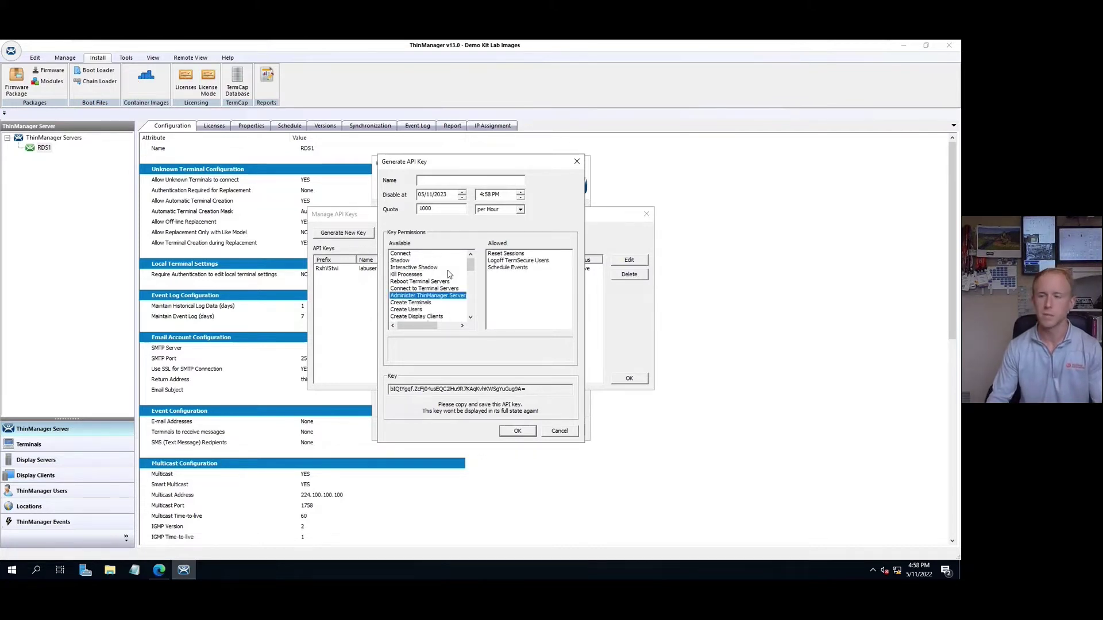
double_click(414, 289)
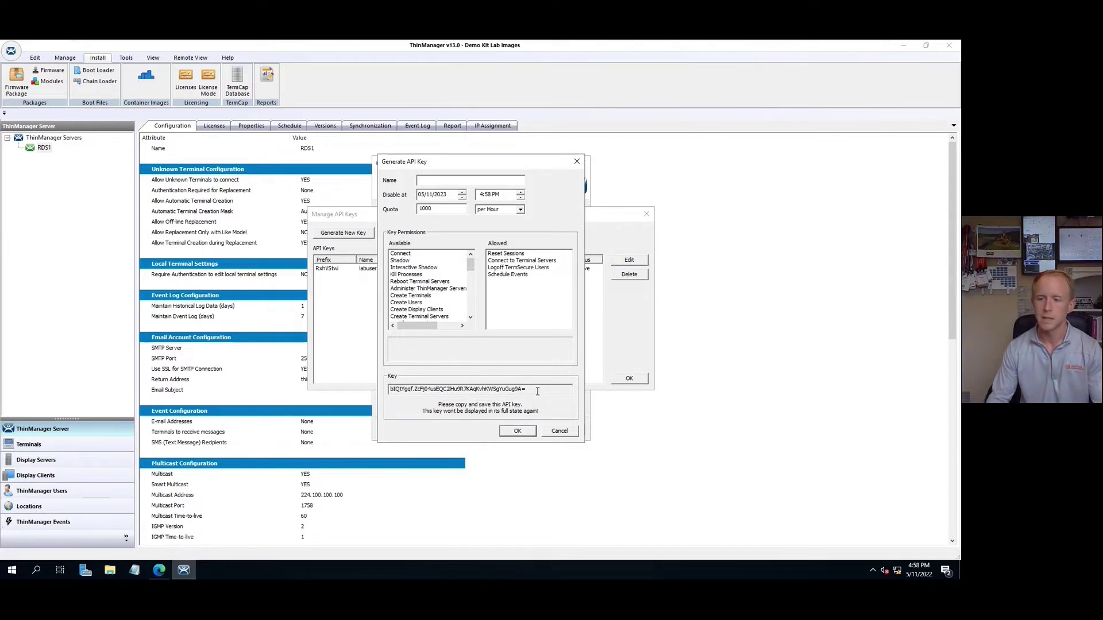
Step: Copy the generated key, name it 13Demo, save it, and close Manage API Keys
left_click_drag(529, 392, 389, 392)
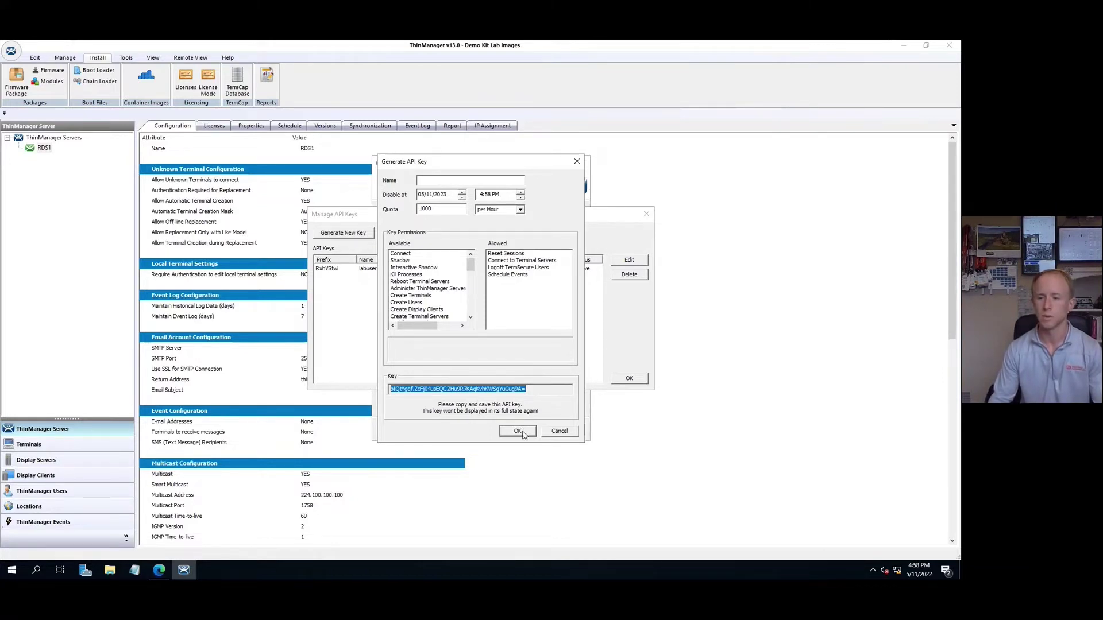
left_click(456, 181)
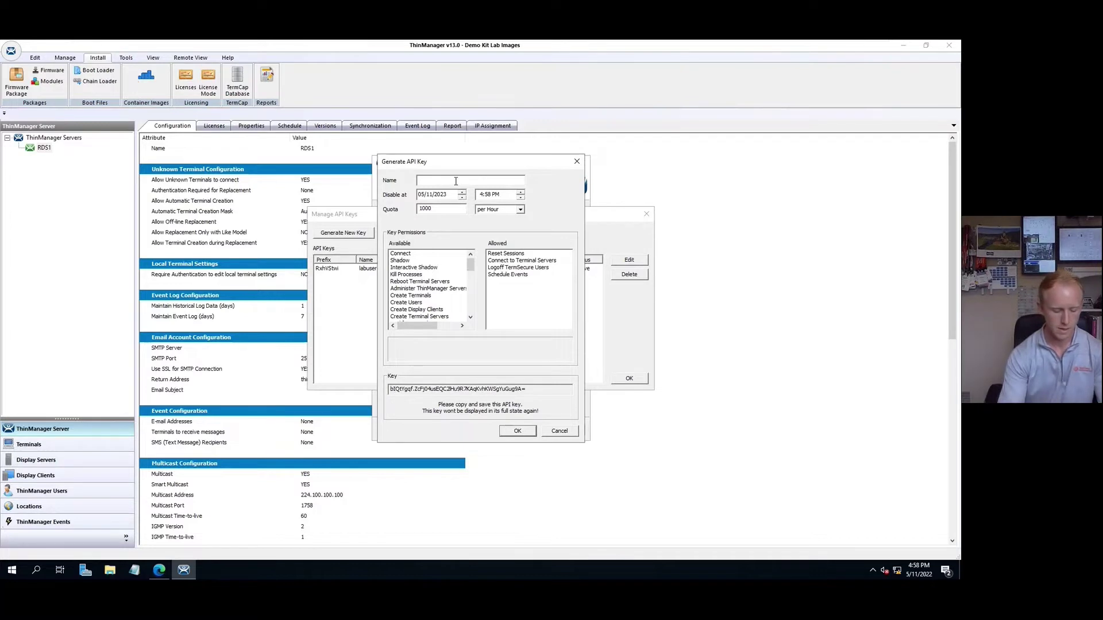
type("l")
type("3Demo")
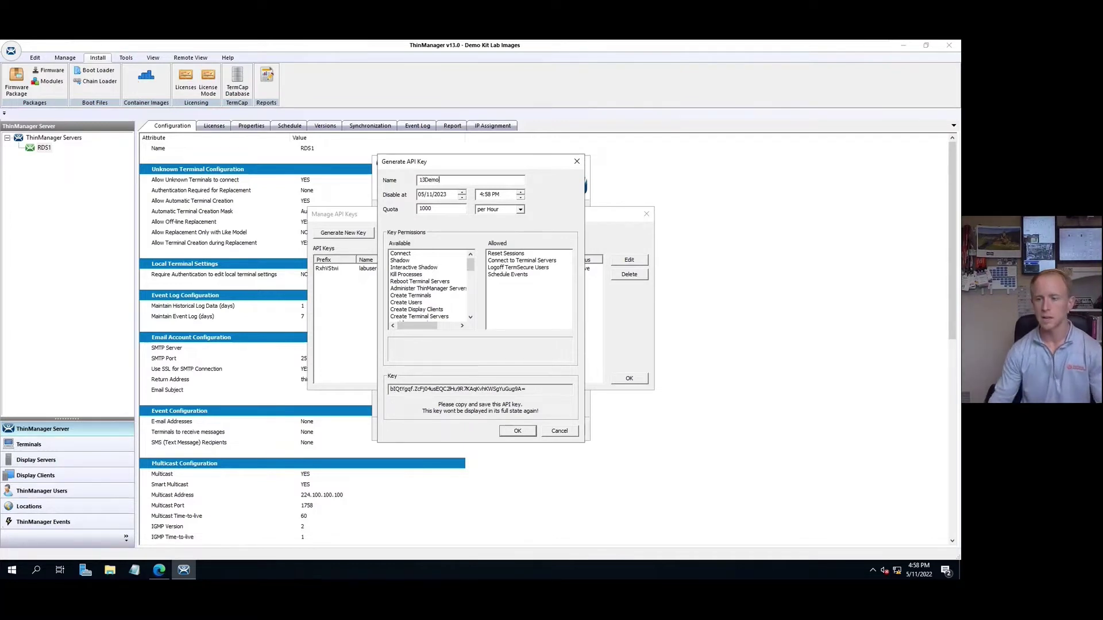
left_click_drag(528, 390, 362, 391)
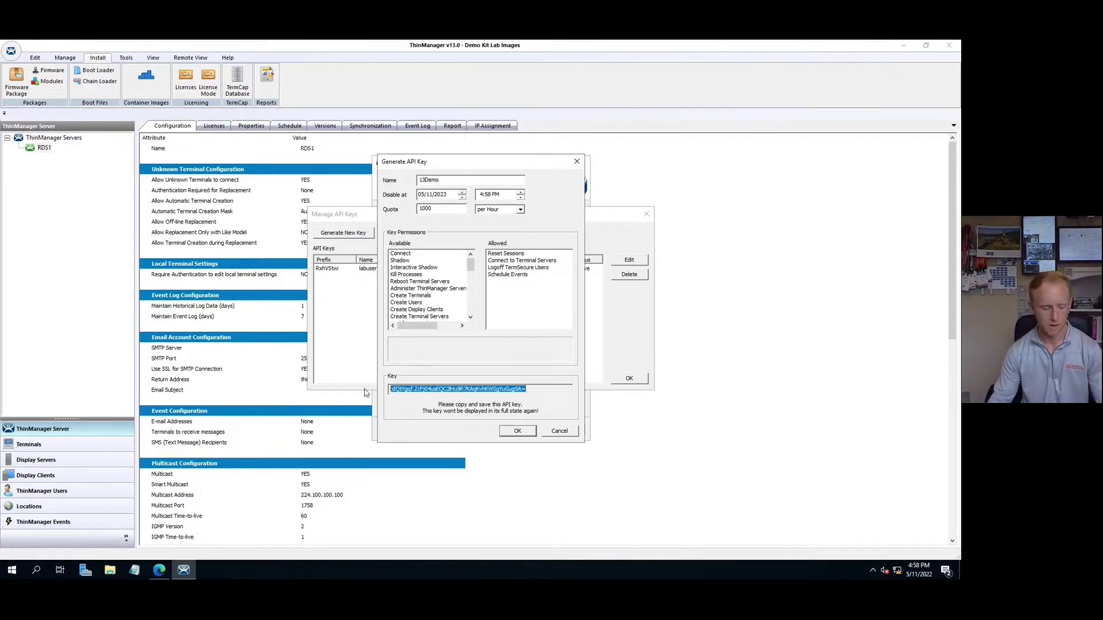
left_click(520, 435)
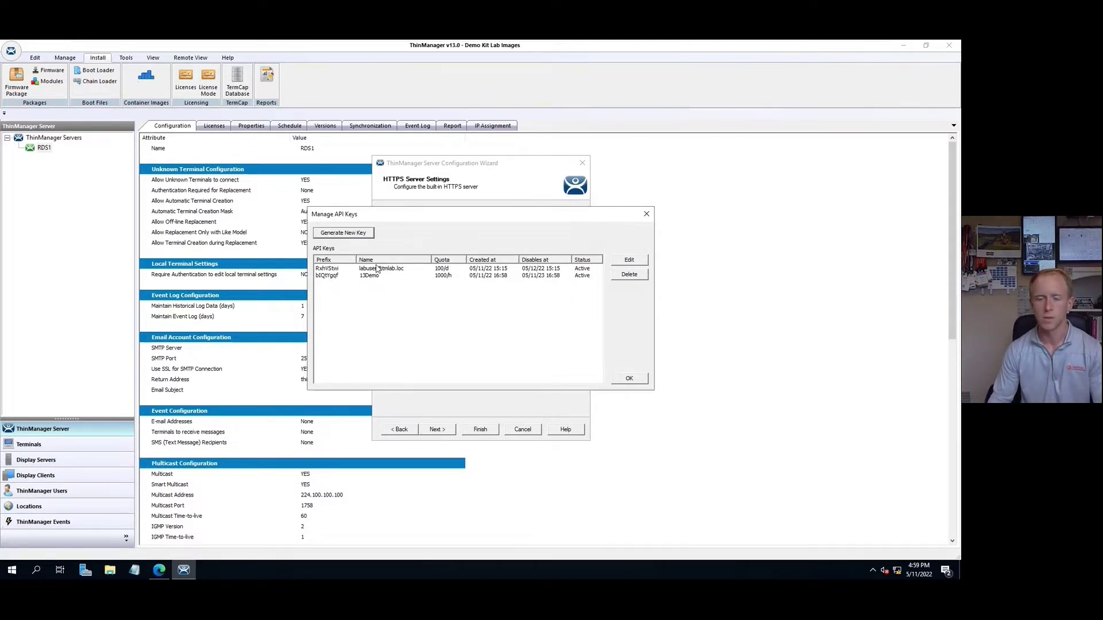
left_click(629, 380)
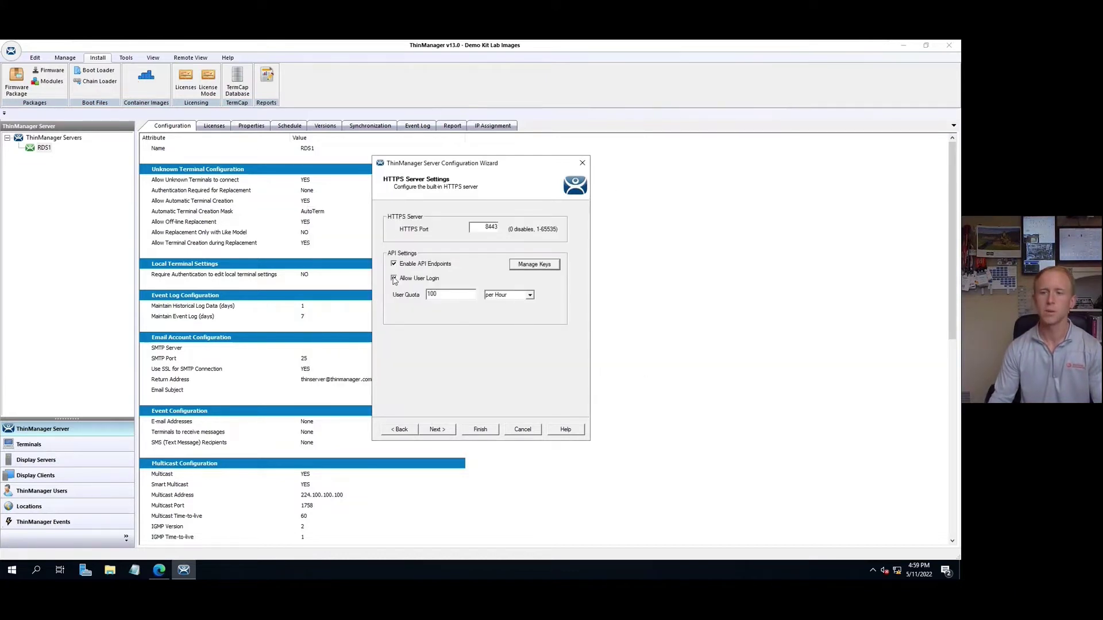
Step: Bring the API documentation page forward maximized, and view then dismiss the available authorizations
left_click(159, 570)
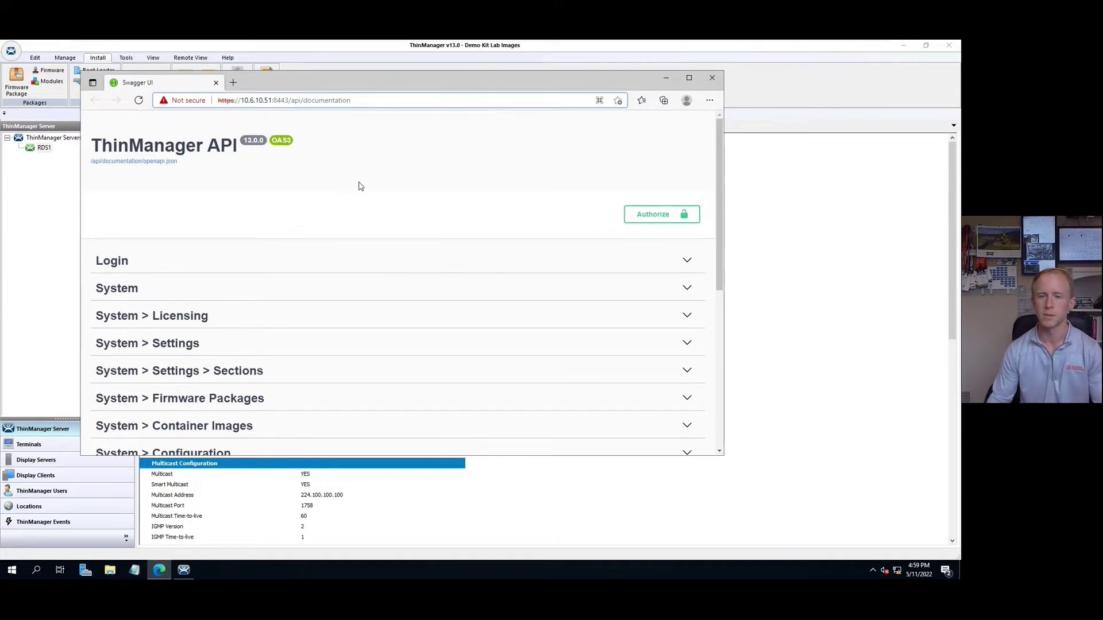
left_click(689, 78)
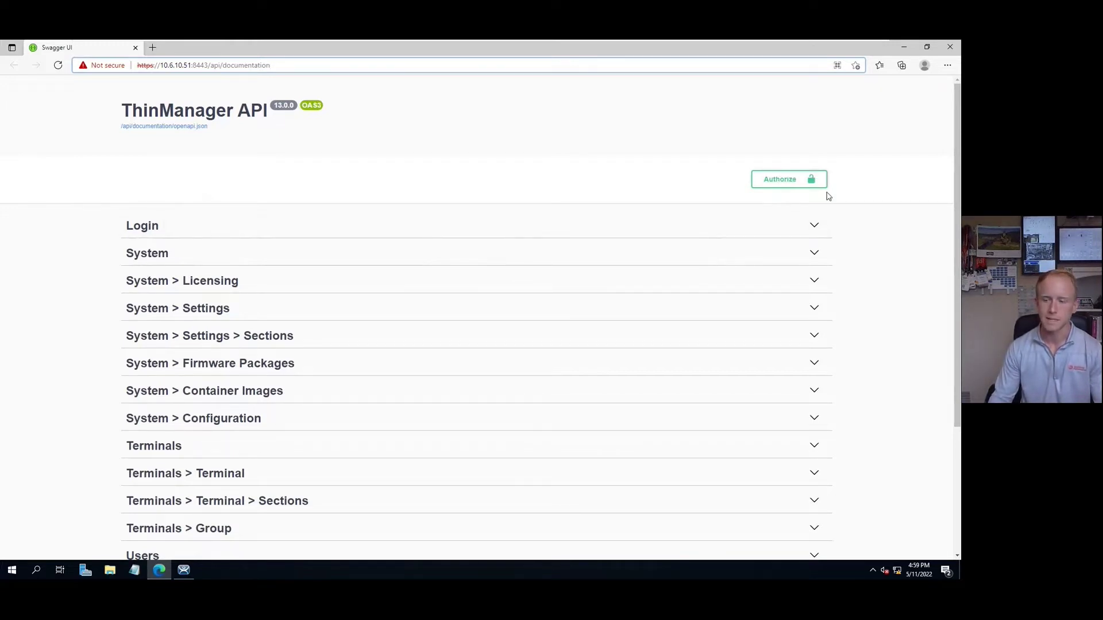
left_click(796, 179)
left_click(503, 367)
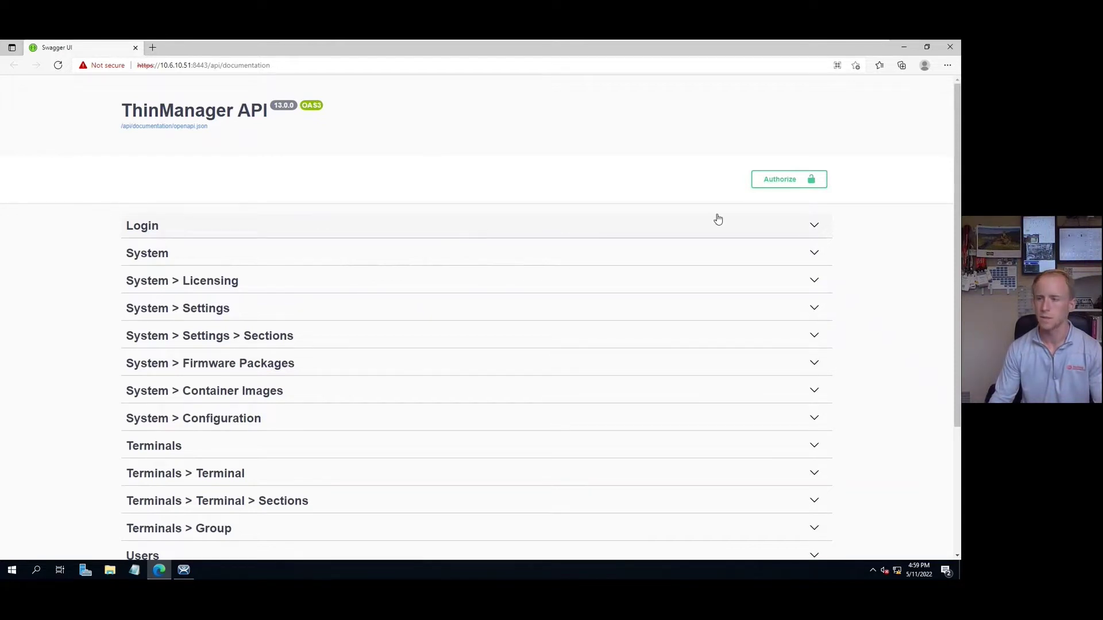
Step: Expand Login and make the POST /api/login request body editable with Try it out
left_click(814, 225)
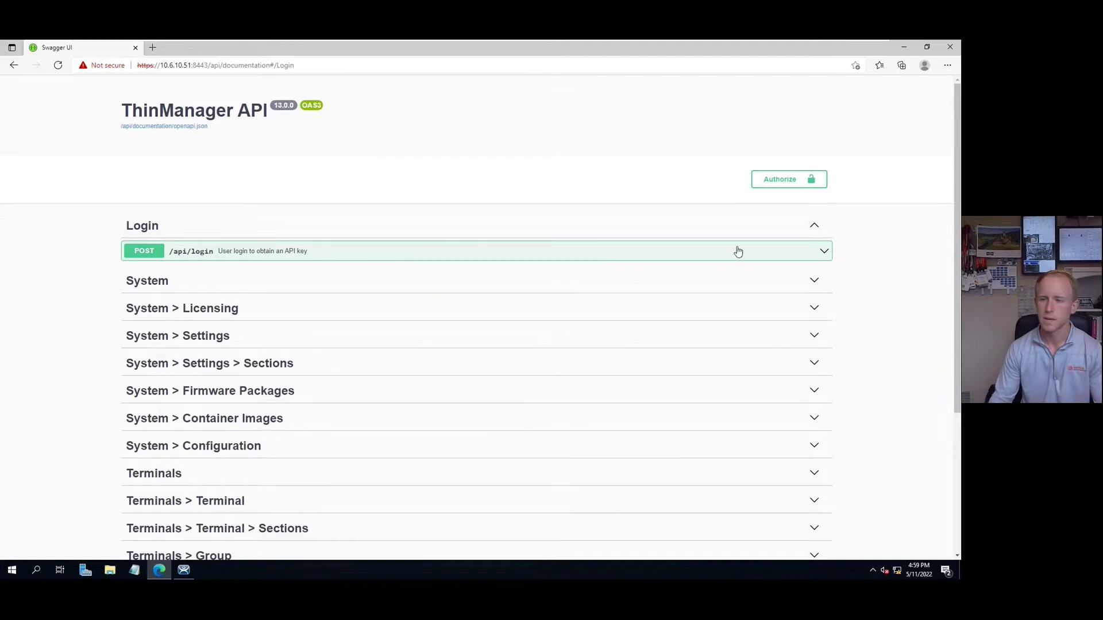
left_click(826, 249)
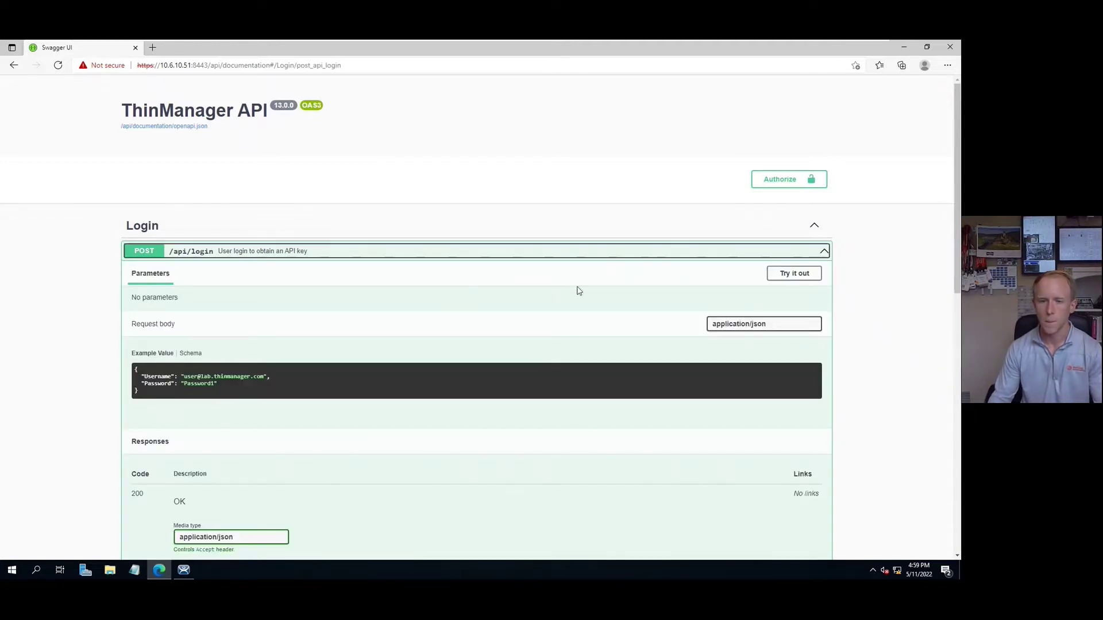
scroll(575, 284, "down", 1)
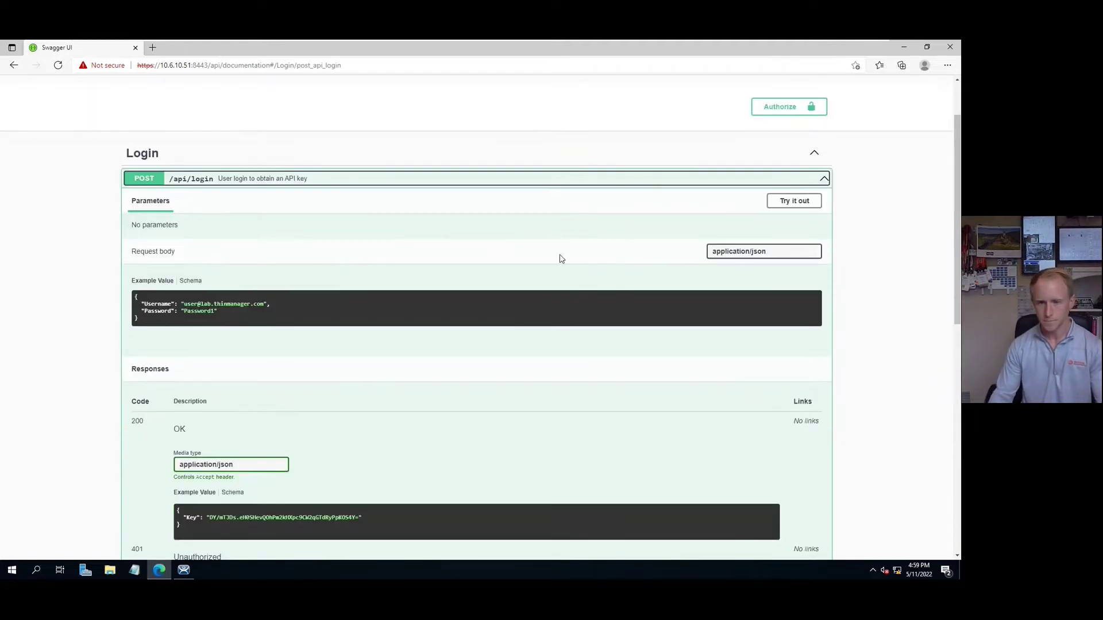
left_click(803, 201)
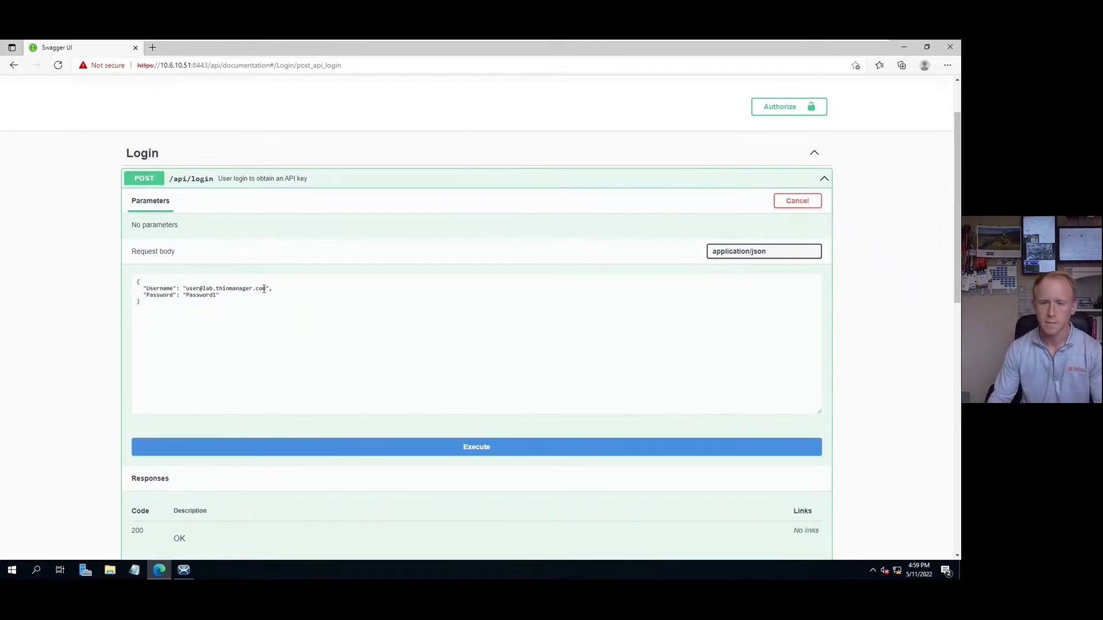
Step: Replace the sample username and password with the lab user's credentials and execute the login
left_click_drag(267, 289, 191, 289)
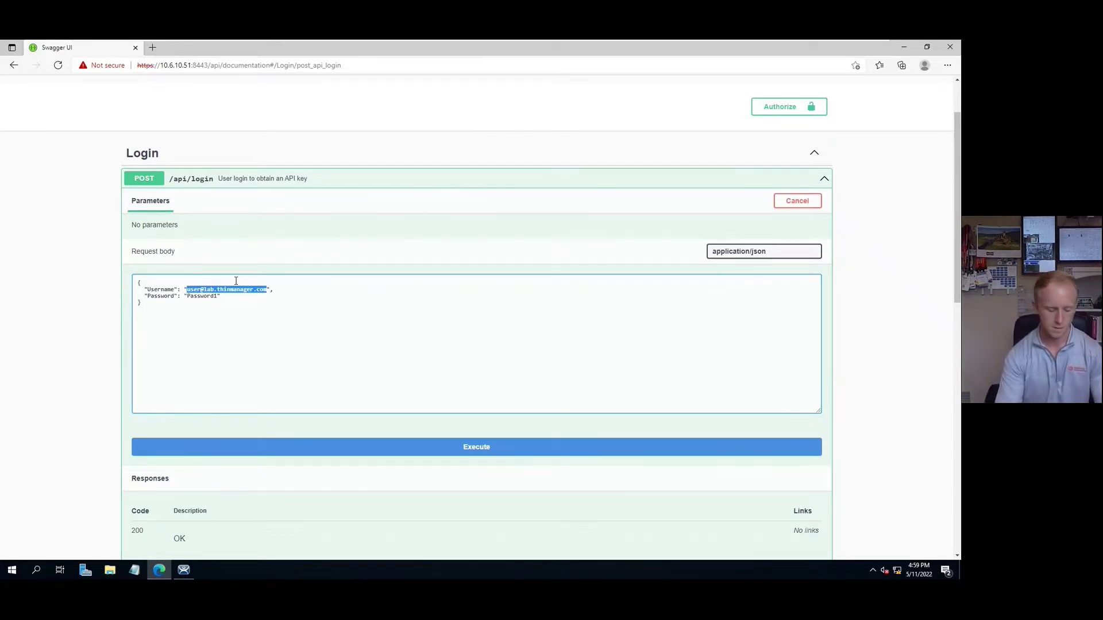
type("t")
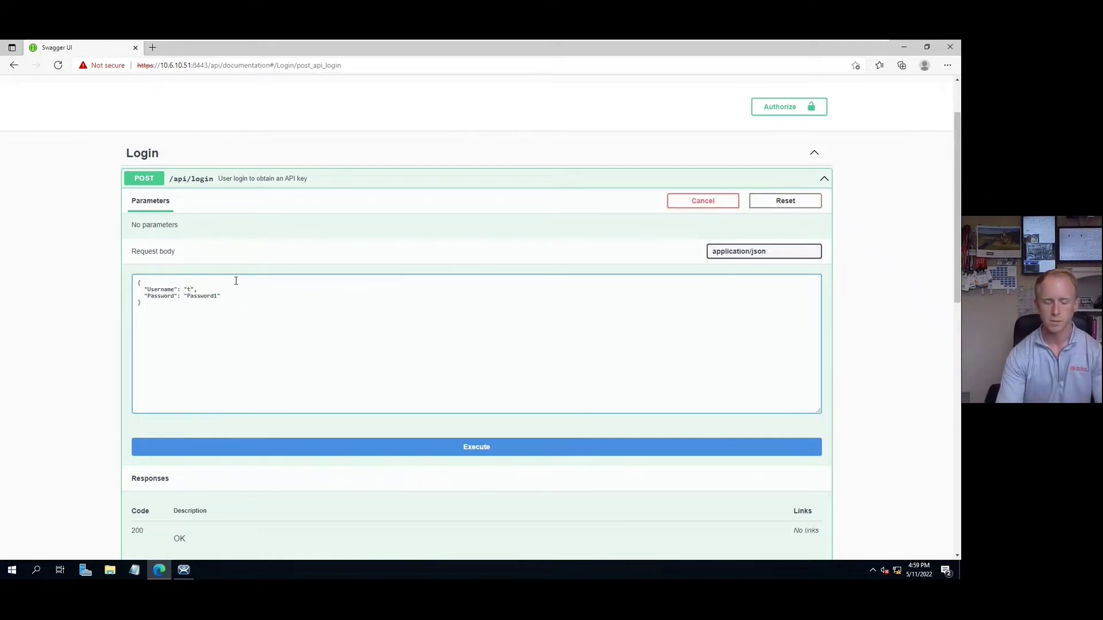
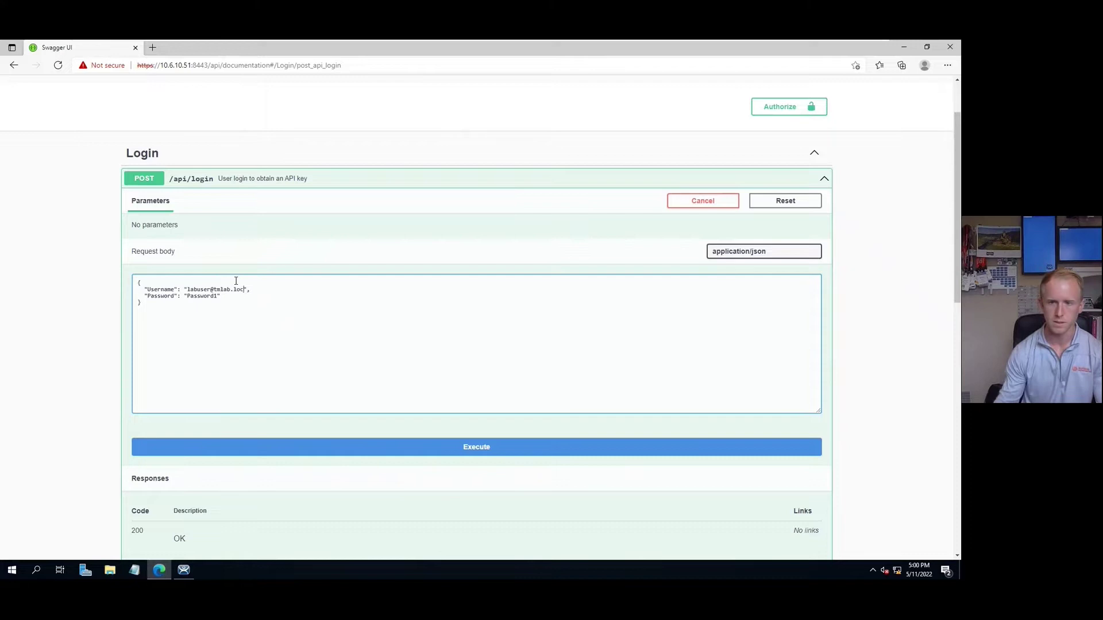
double_click(206, 297)
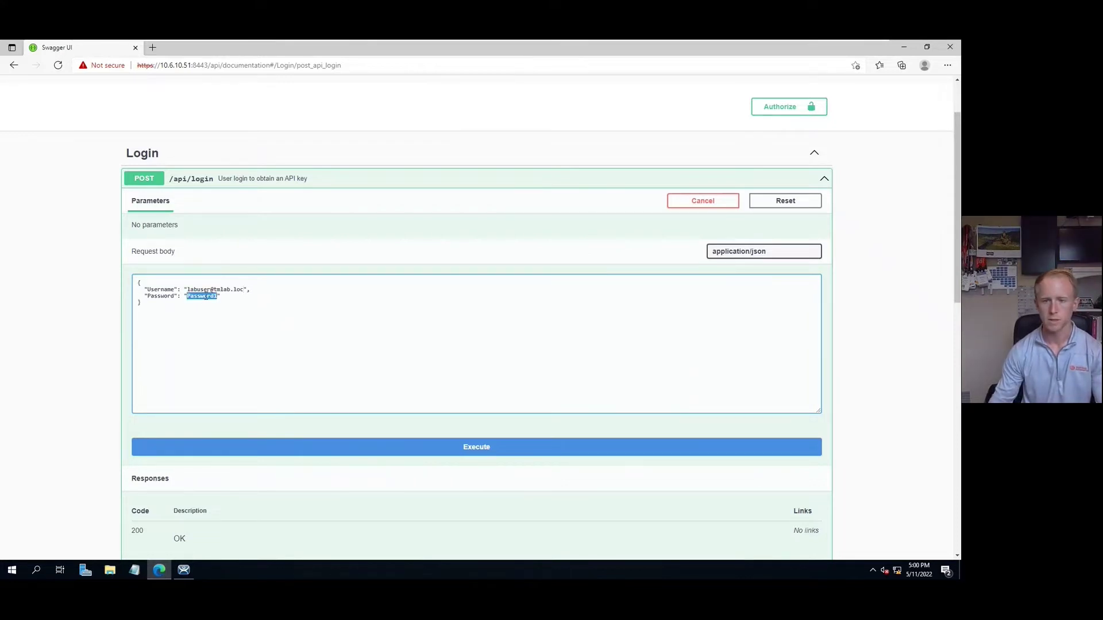
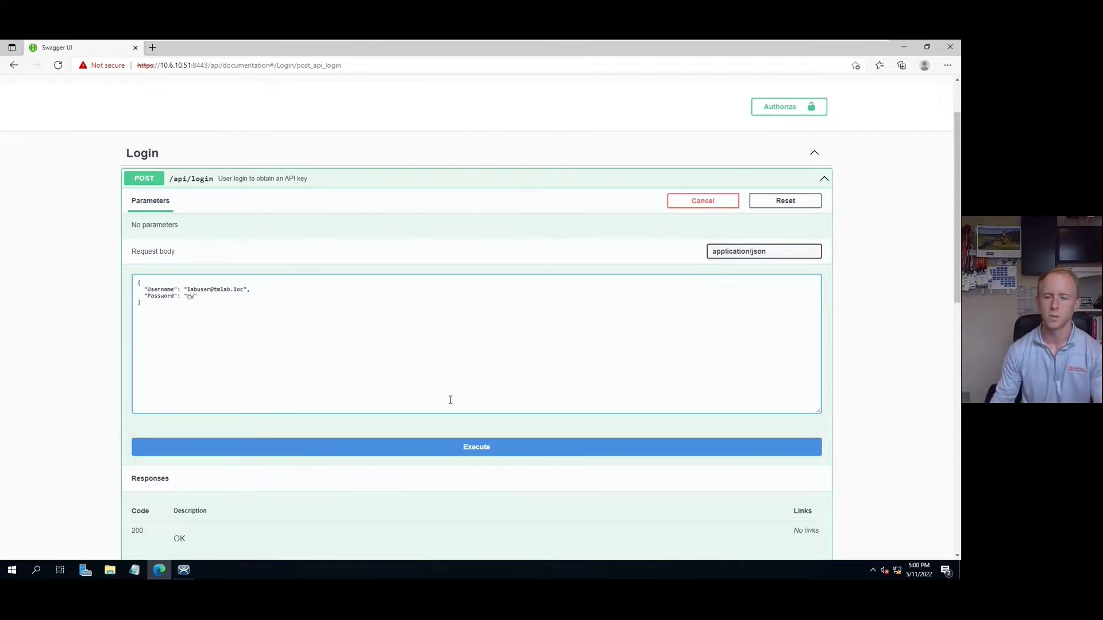
scroll(281, 281, "down", 1)
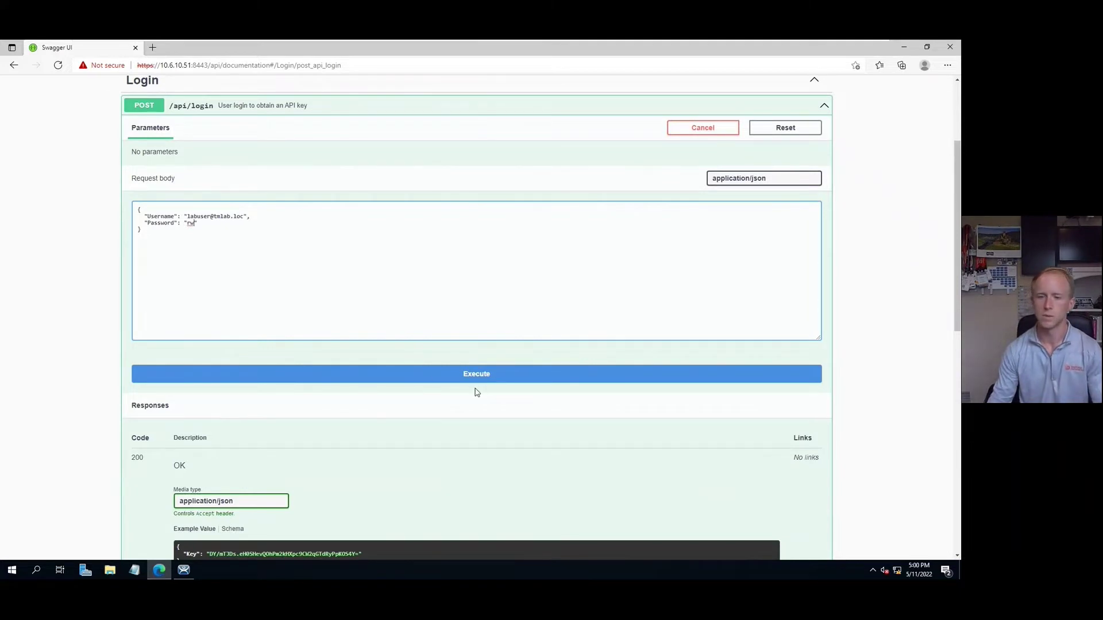
left_click(509, 375)
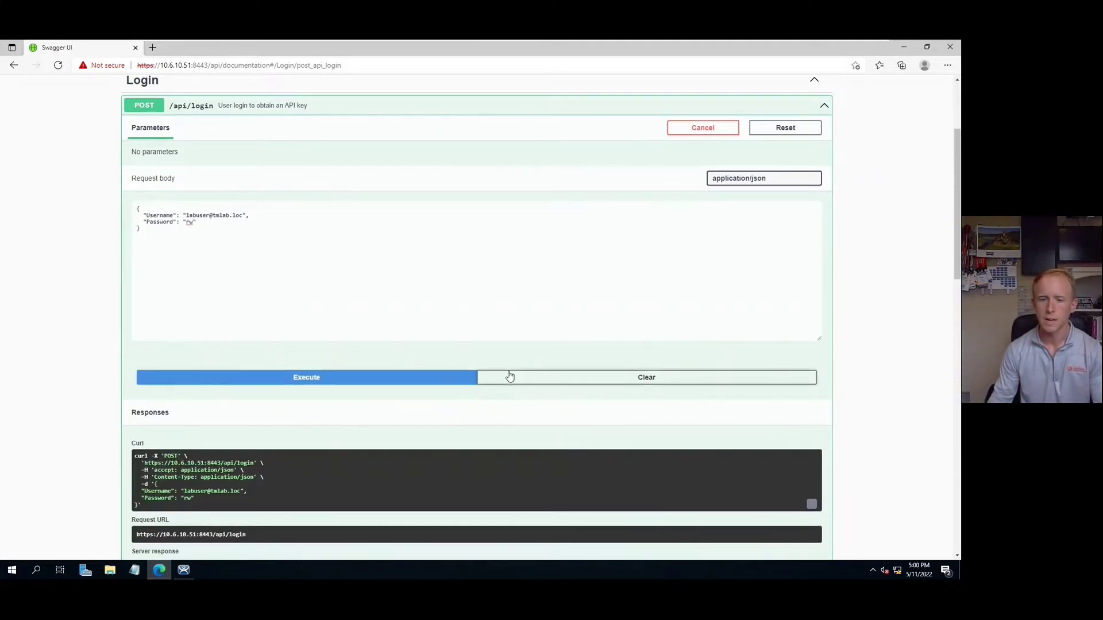
Step: Copy the API key from the login response and authorize the x-api-key header with it
scroll(402, 368, "down", 2)
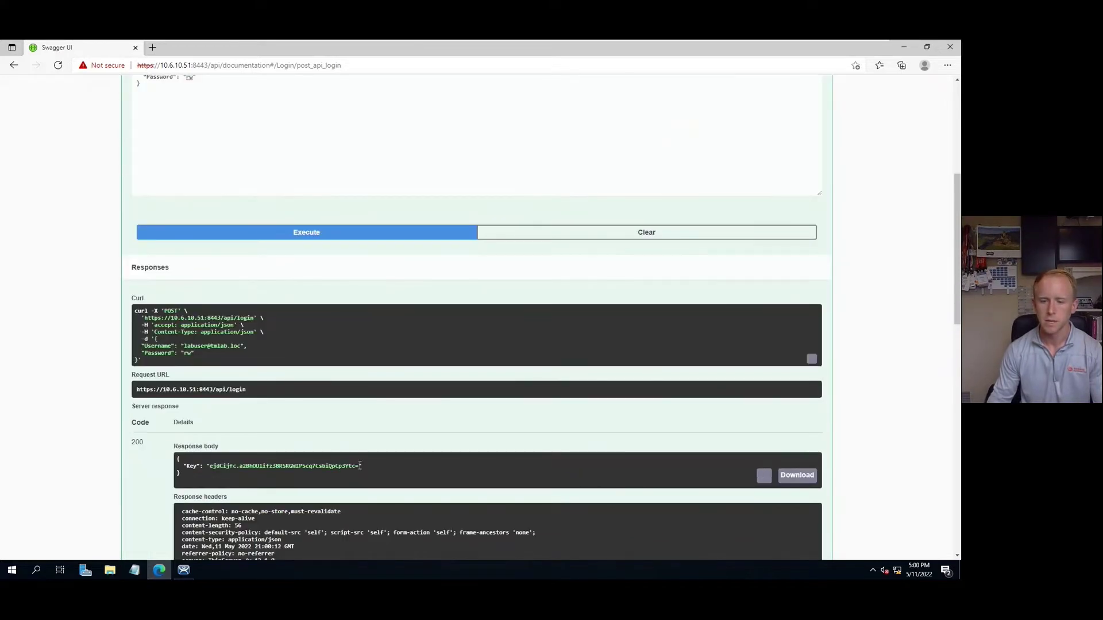
left_click_drag(360, 466, 210, 470)
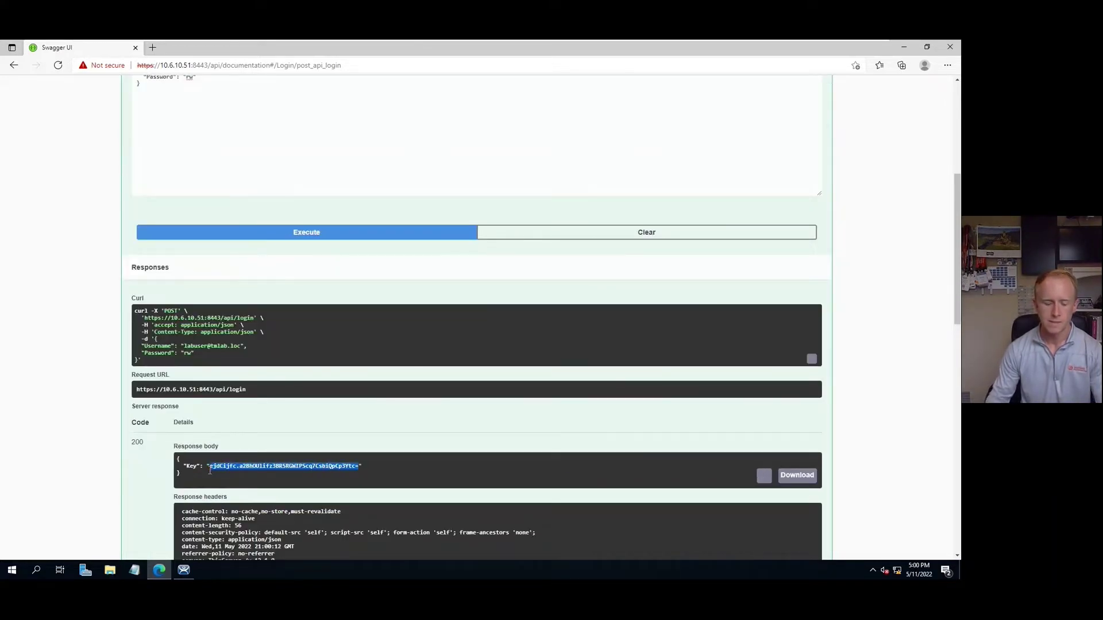
scroll(322, 415, "up", 2)
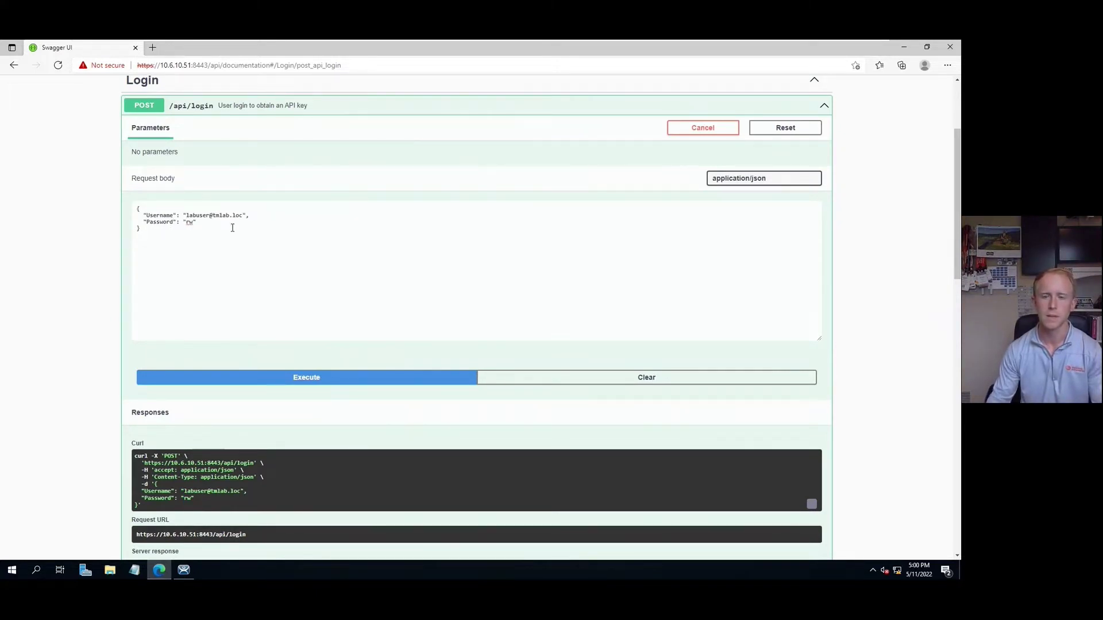
scroll(665, 230, "up", 1)
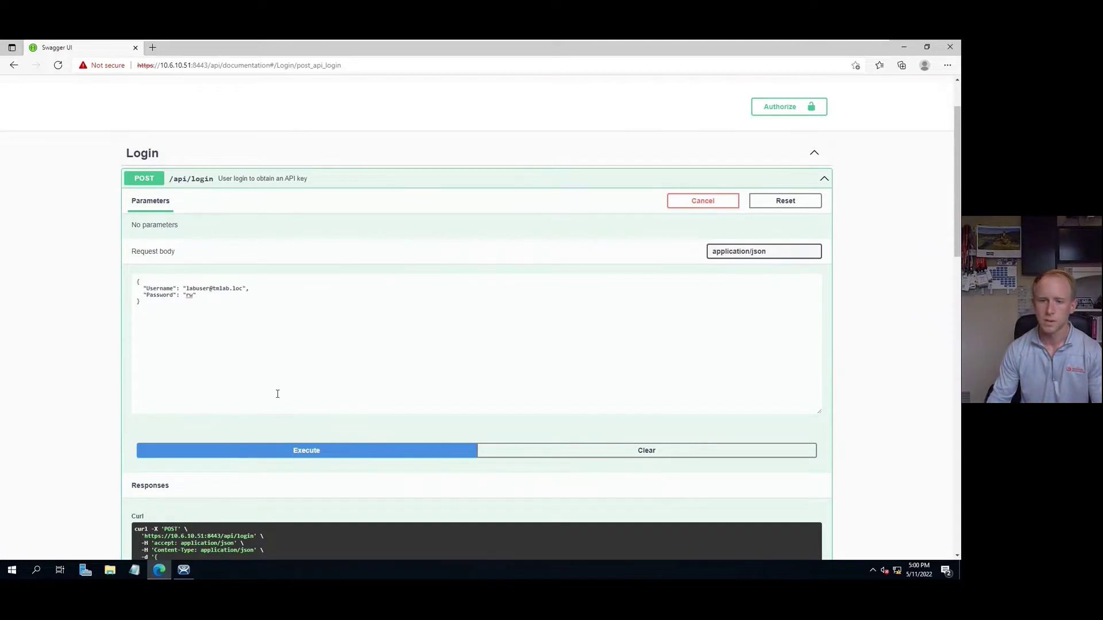
scroll(277, 394, "up", 1)
left_click(782, 180)
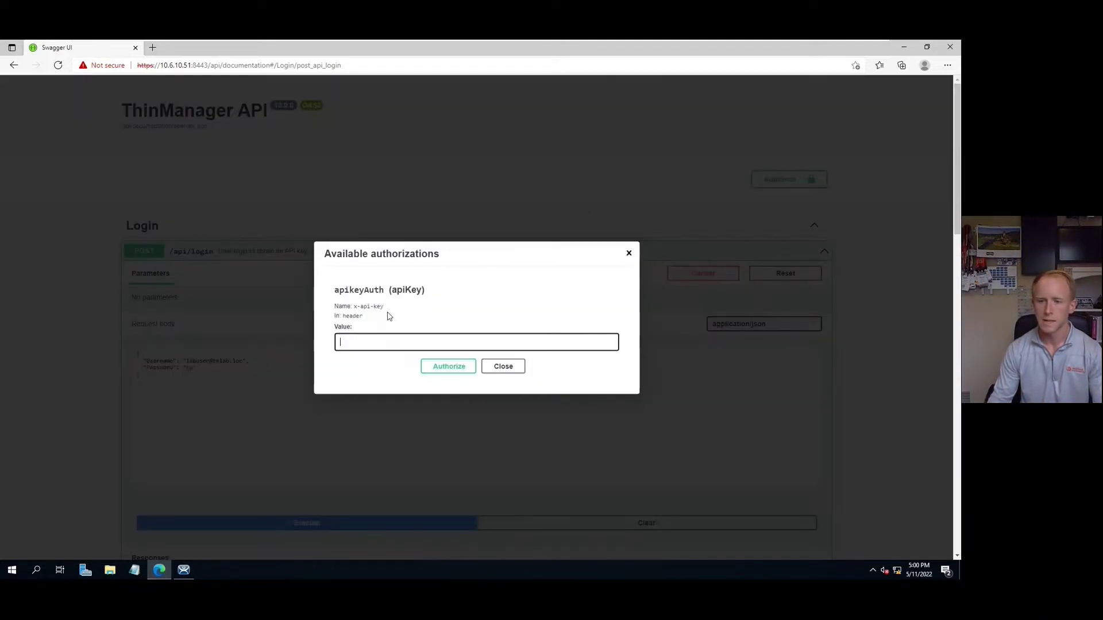
key("ctrl+v")
left_click(460, 367)
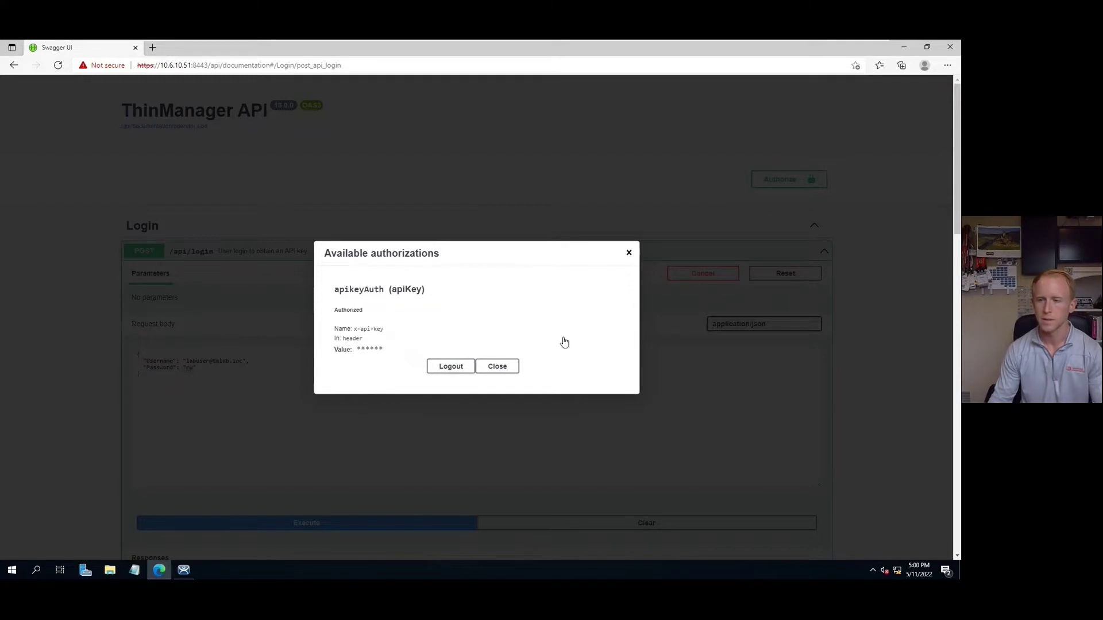
left_click(498, 366)
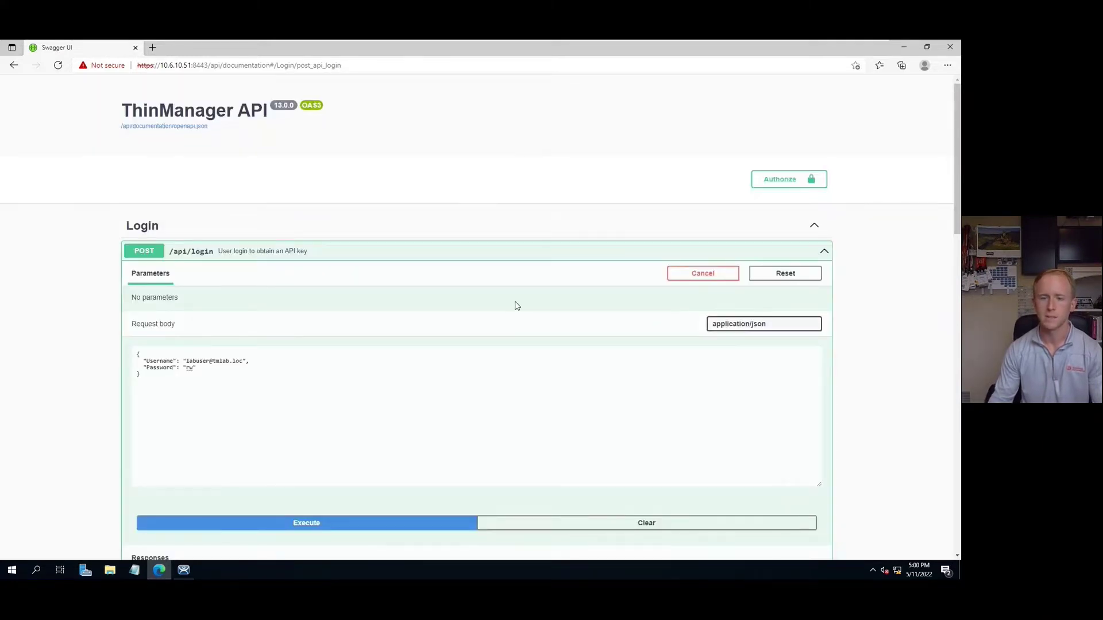
Step: Expand the System and System > Licensing groups to list endpoints like /api/system/uptime
scroll(514, 307, "down", 5)
scroll(509, 317, "down", 9)
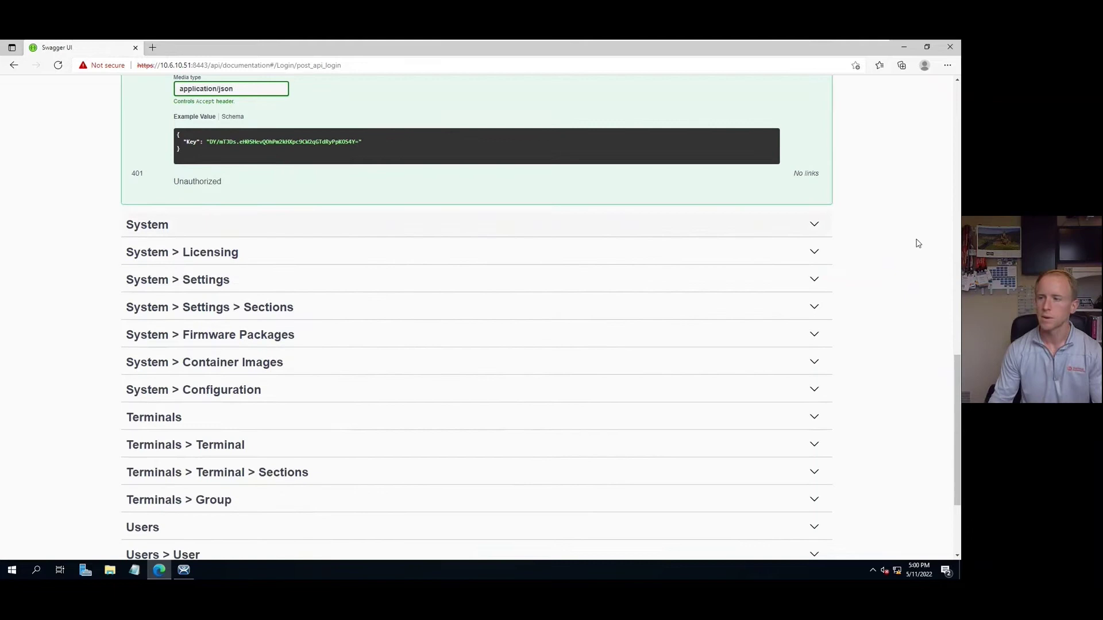
left_click(797, 228)
scroll(714, 297, "down", 1)
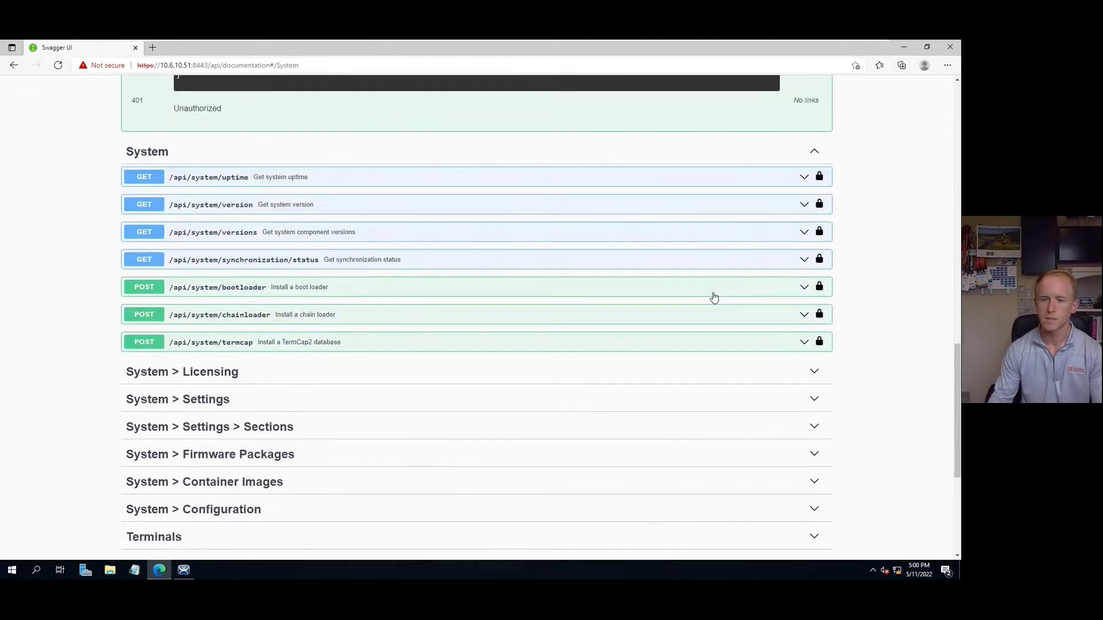
left_click(807, 374)
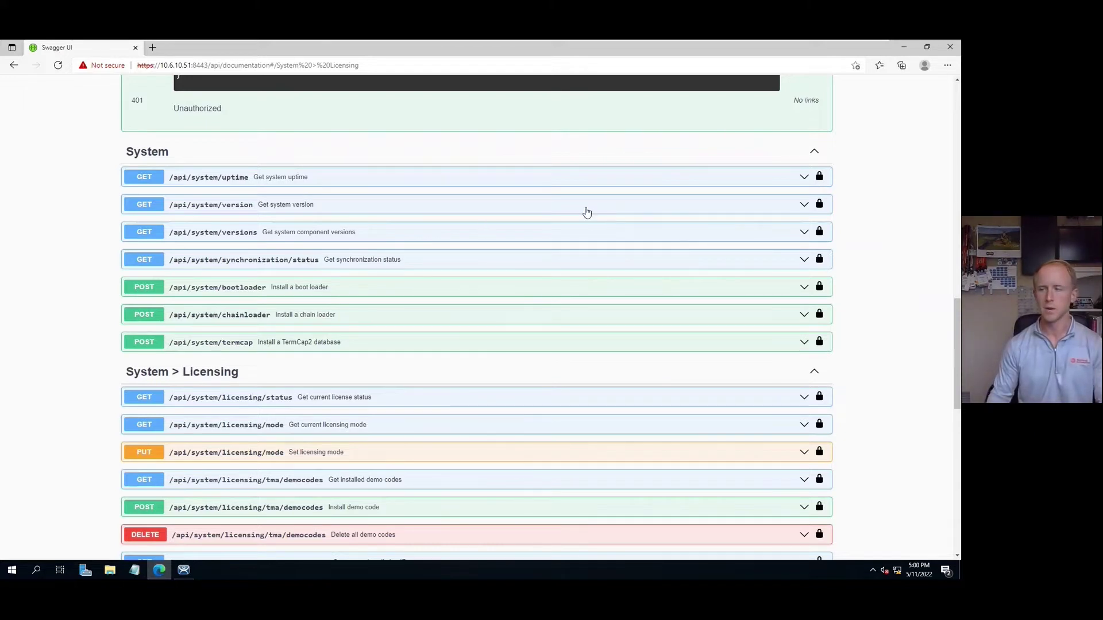
Step: Run GET /api/system/uptime and review its 200 response showing 36 minutes of uptime
left_click(805, 178)
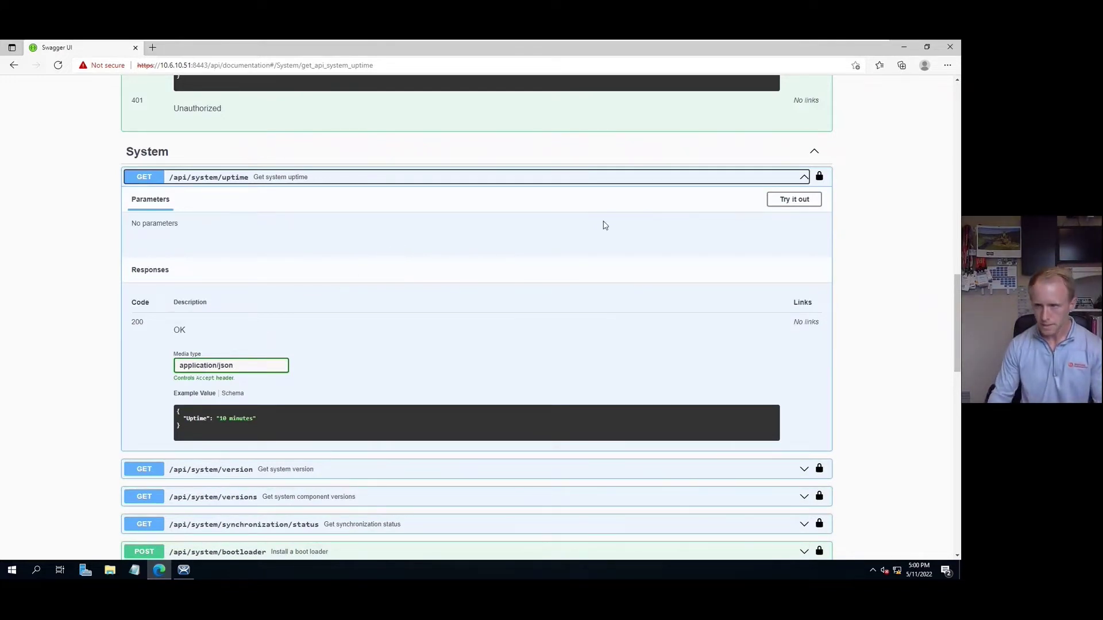
left_click(796, 200)
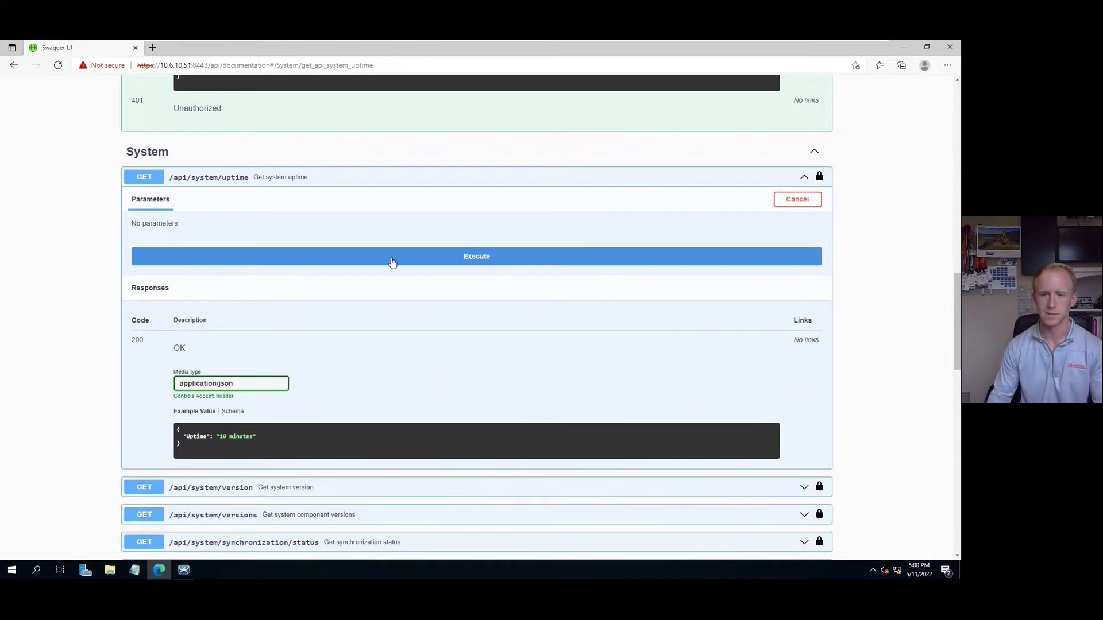
left_click(521, 257)
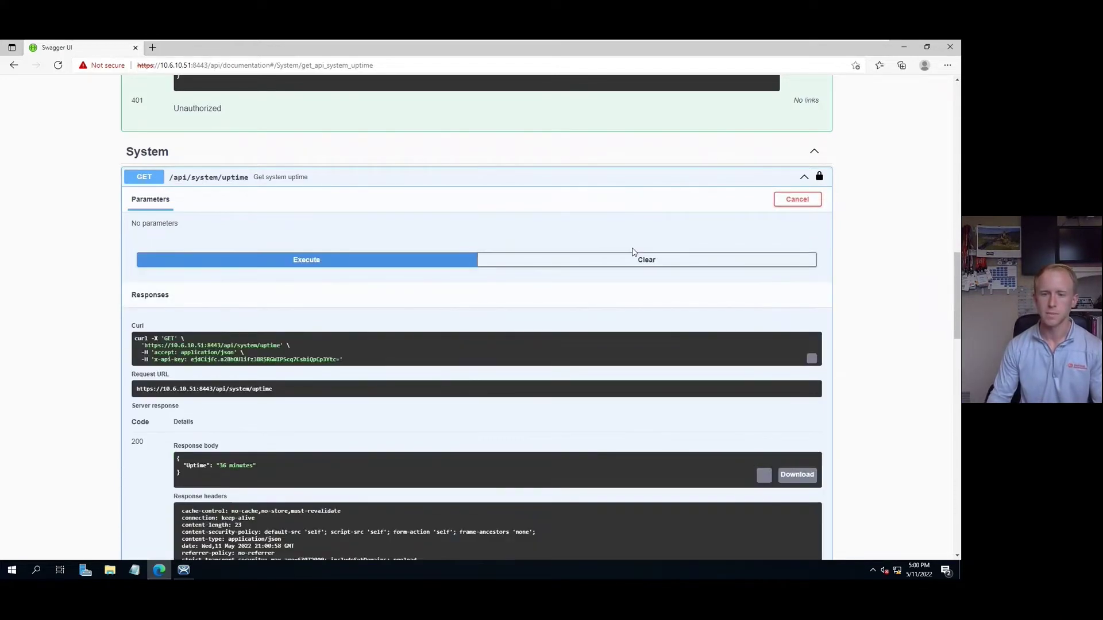
scroll(580, 292, "down", 3)
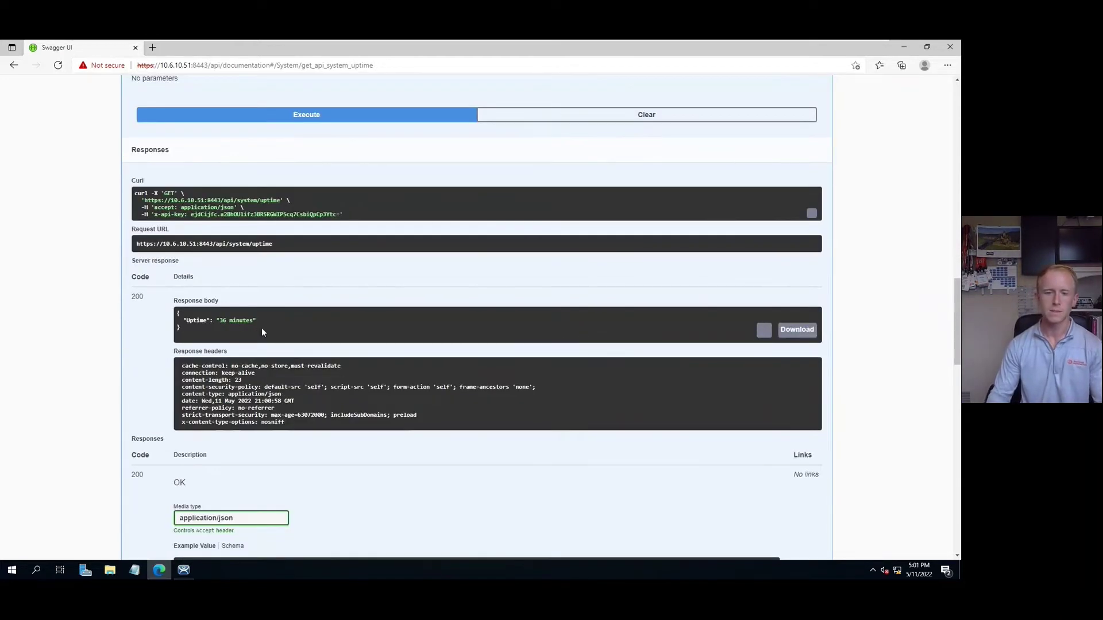
scroll(374, 309, "down", 2)
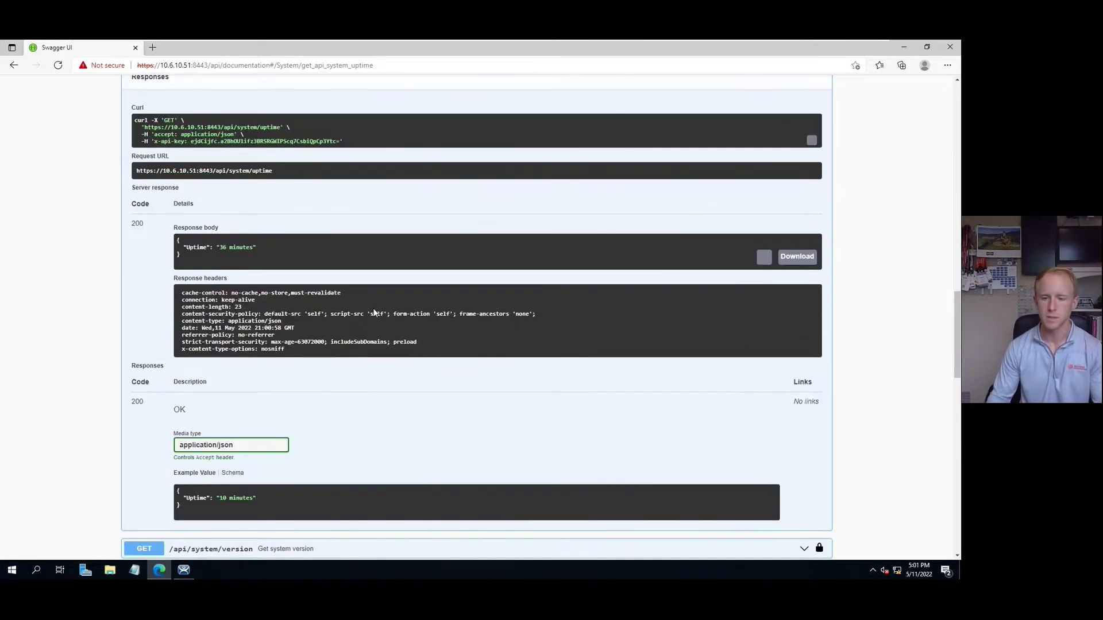
scroll(374, 309, "down", 4)
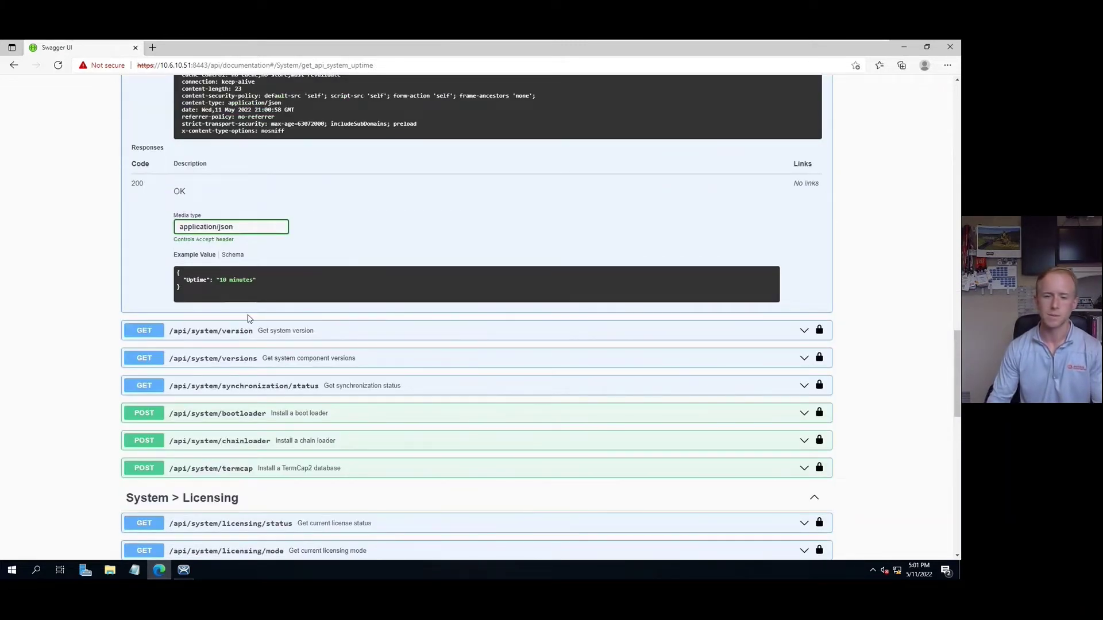
scroll(332, 323, "down", 2)
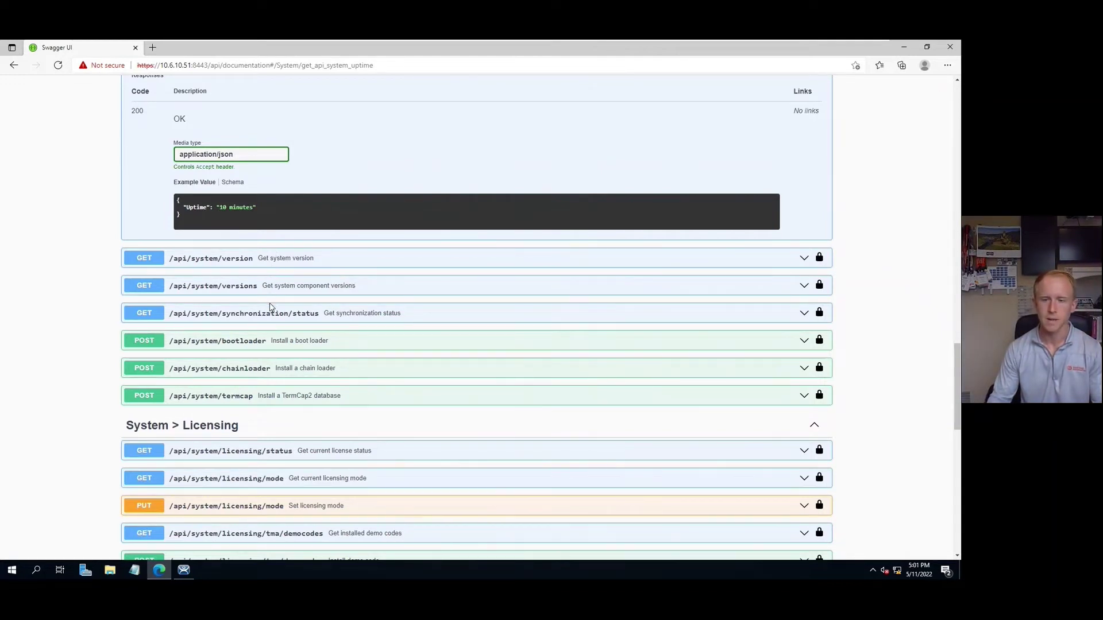
scroll(291, 313, "down", 2)
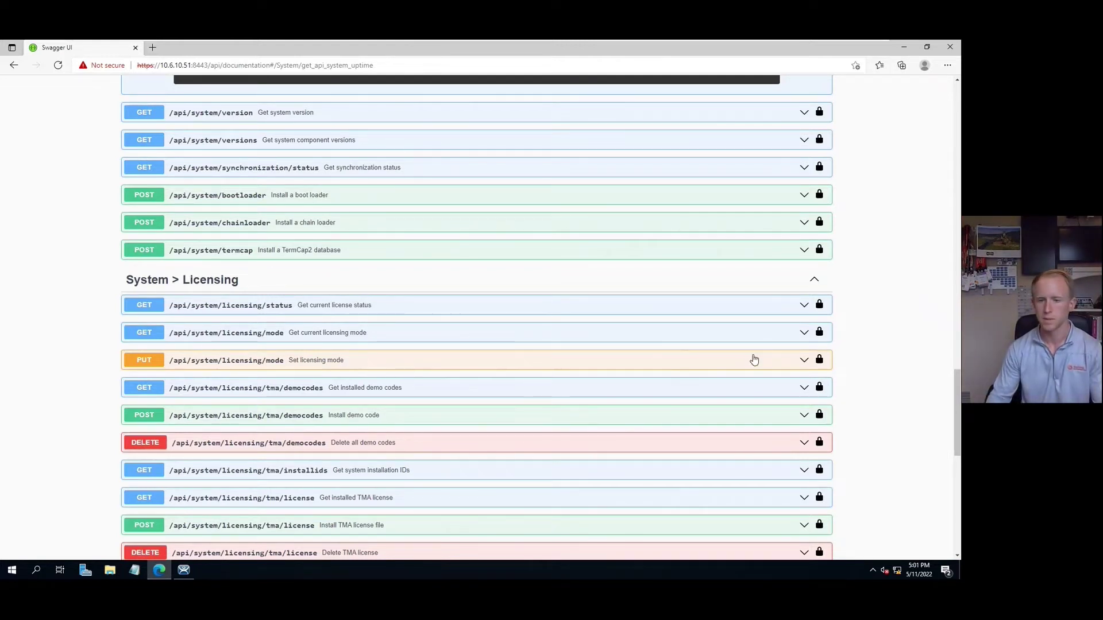
Step: Expand PUT /api/system/licensing/mode and make its request body editable
left_click(800, 360)
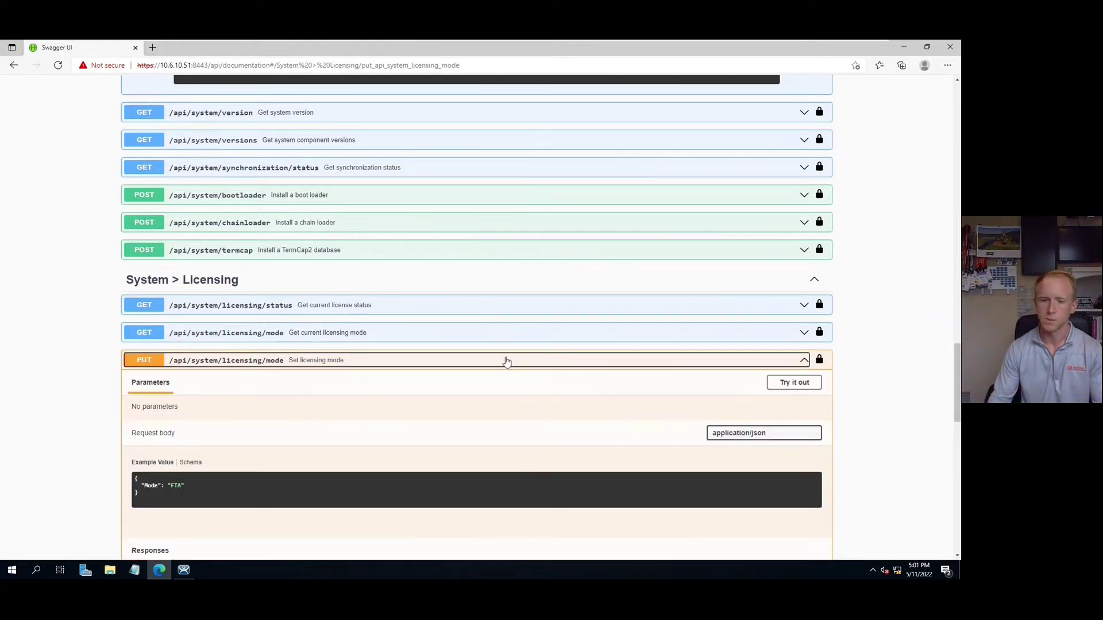
scroll(523, 364, "down", 3)
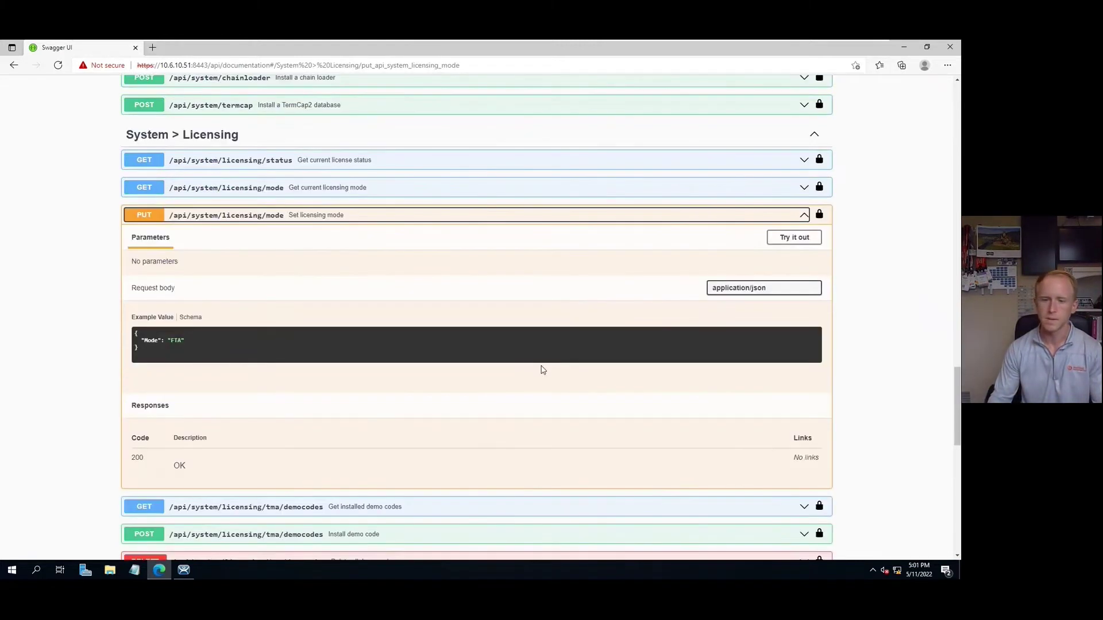
left_click(789, 241)
scroll(219, 342, "down", 1)
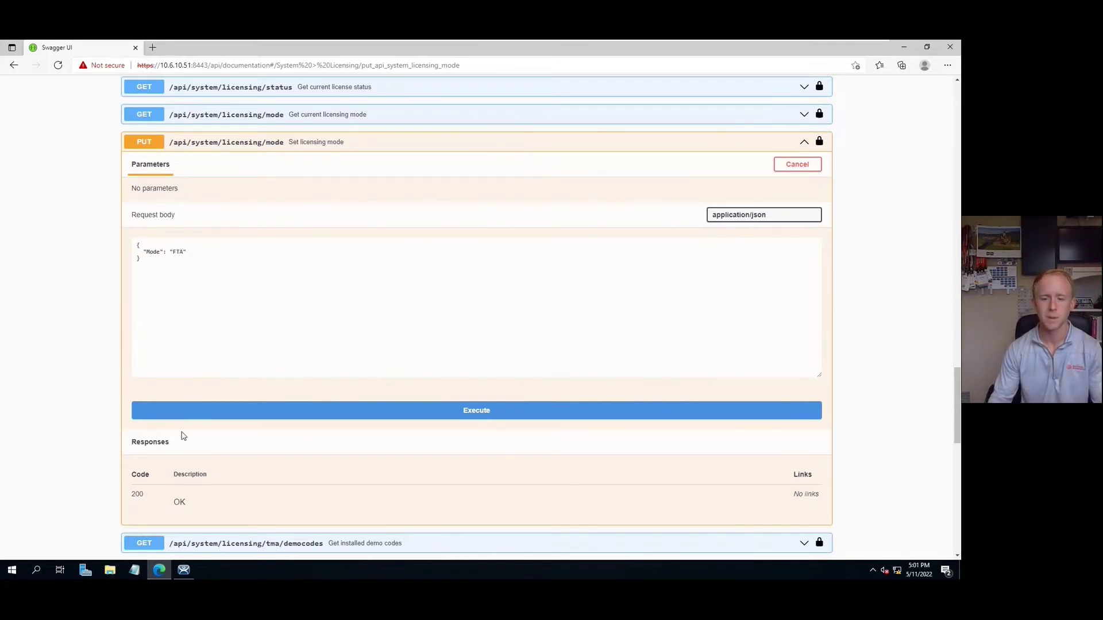
Step: Check ThinManager's current License Mode setting without changing it
left_click(185, 572)
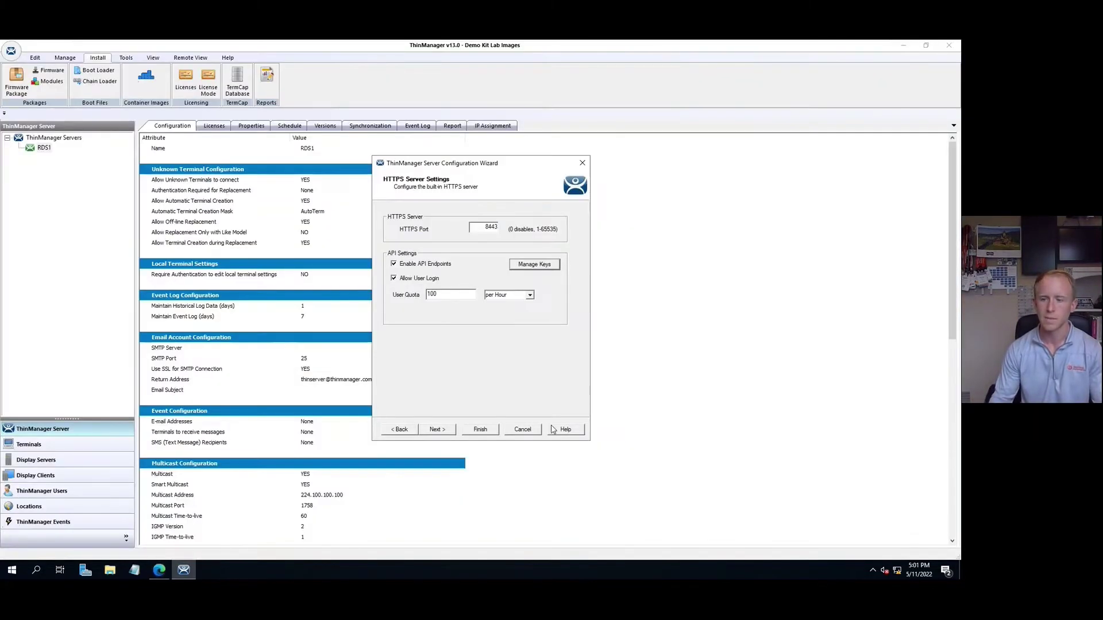
left_click(527, 432)
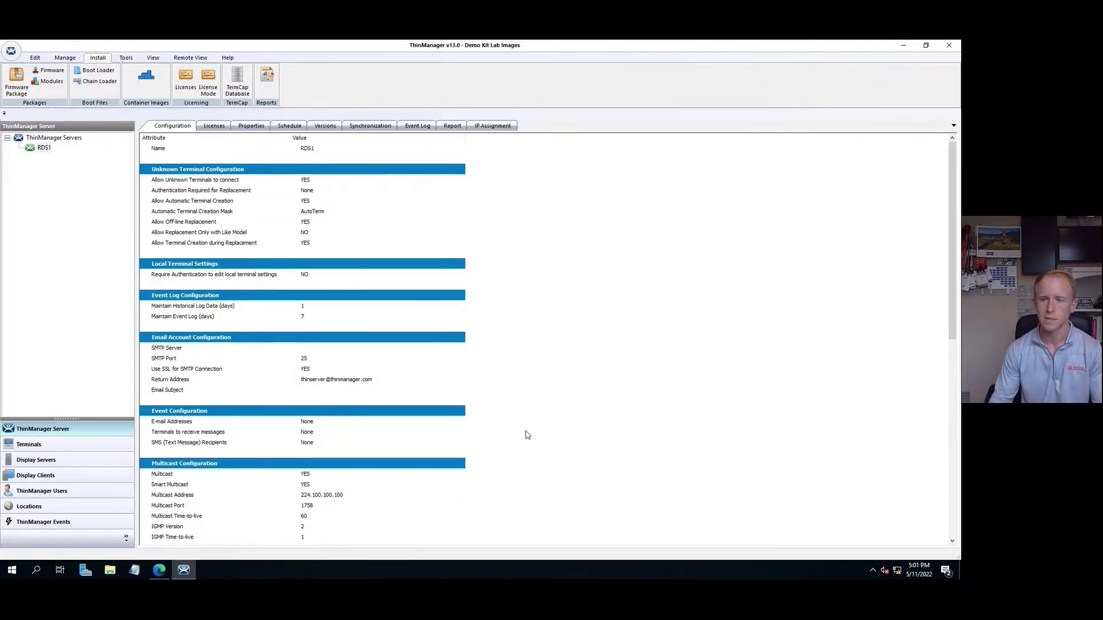
left_click(208, 80)
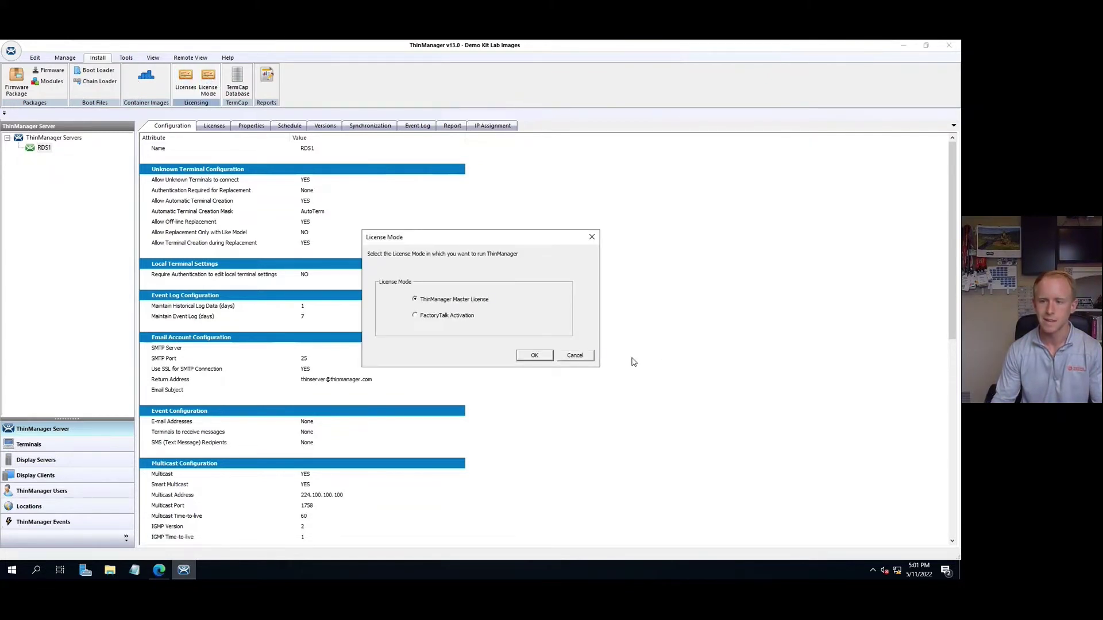
left_click(575, 355)
key("alt+Tab")
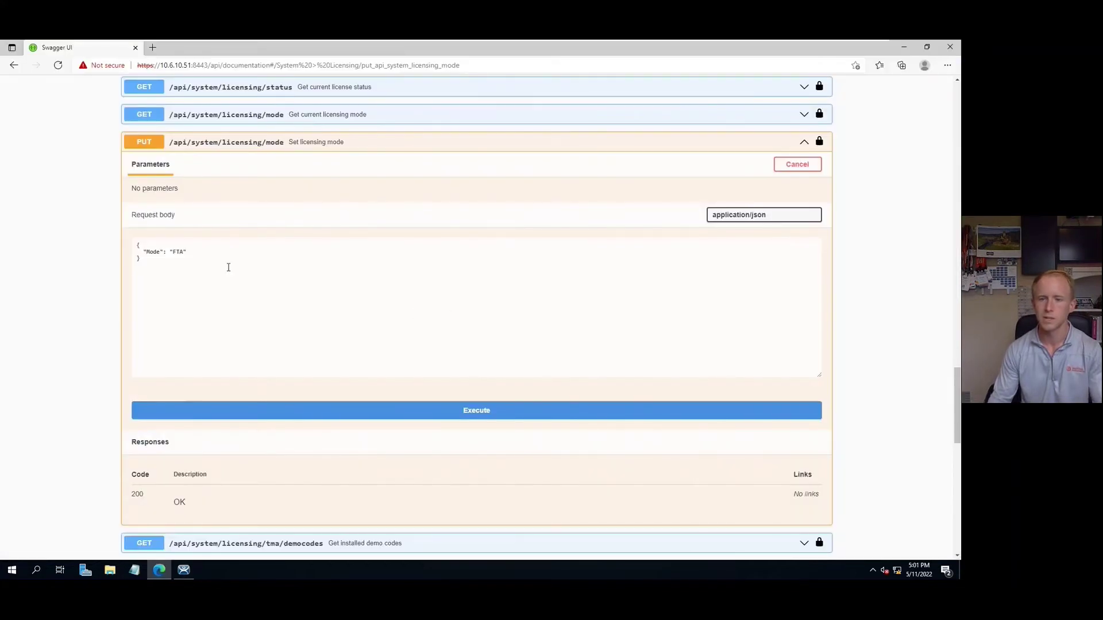
Step: Send the licensing mode request with Mode FTA, which is rejected with 400 Bad Request
double_click(179, 252)
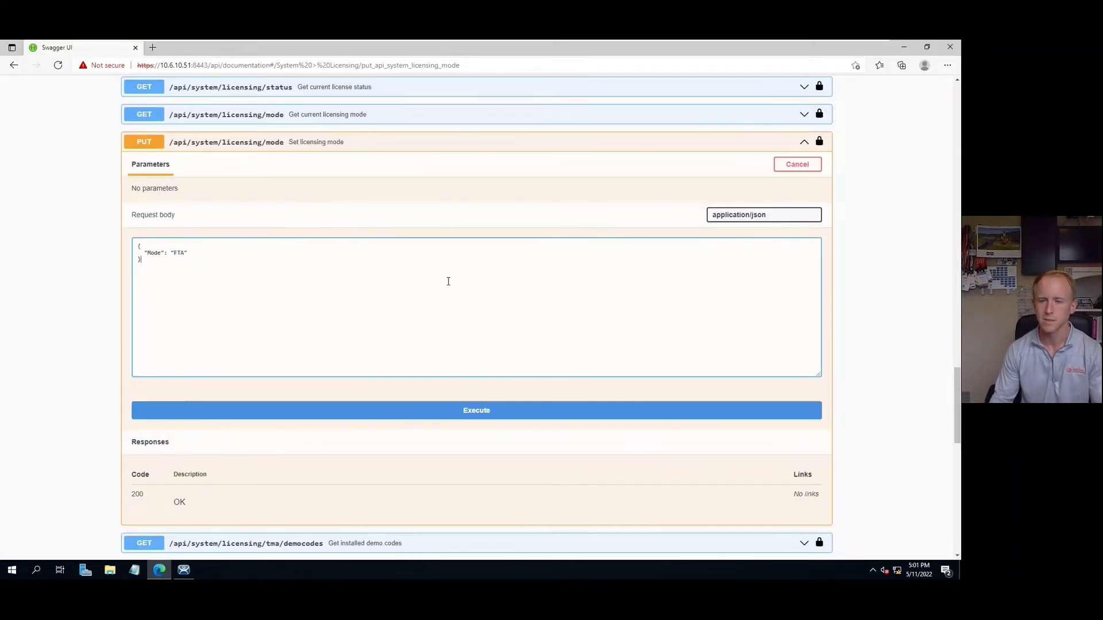
left_click(483, 413)
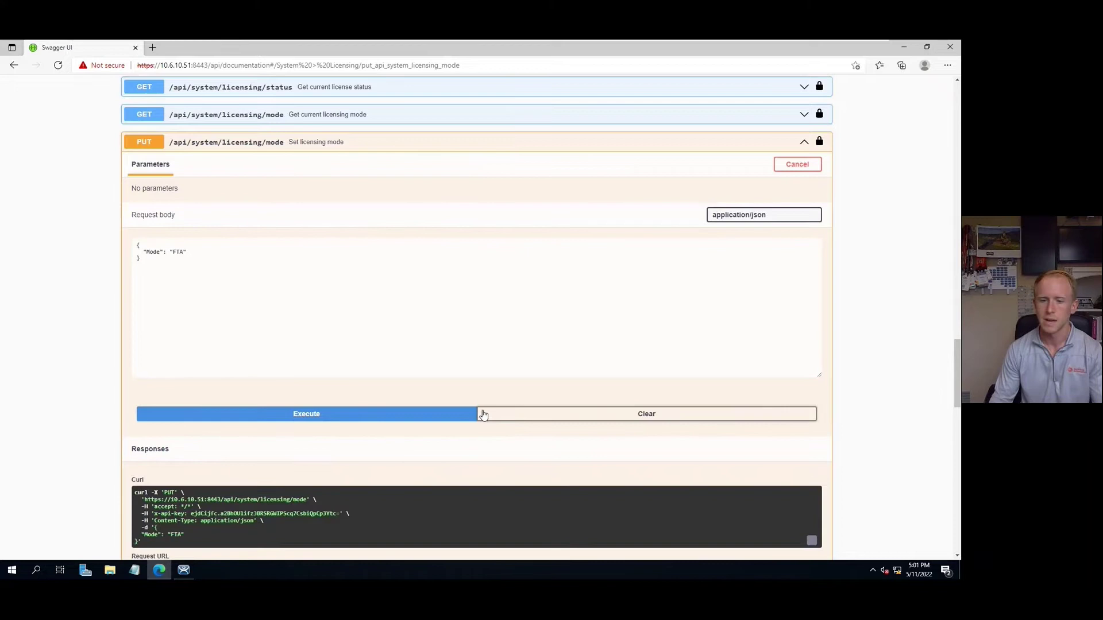
scroll(483, 415, "down", 1)
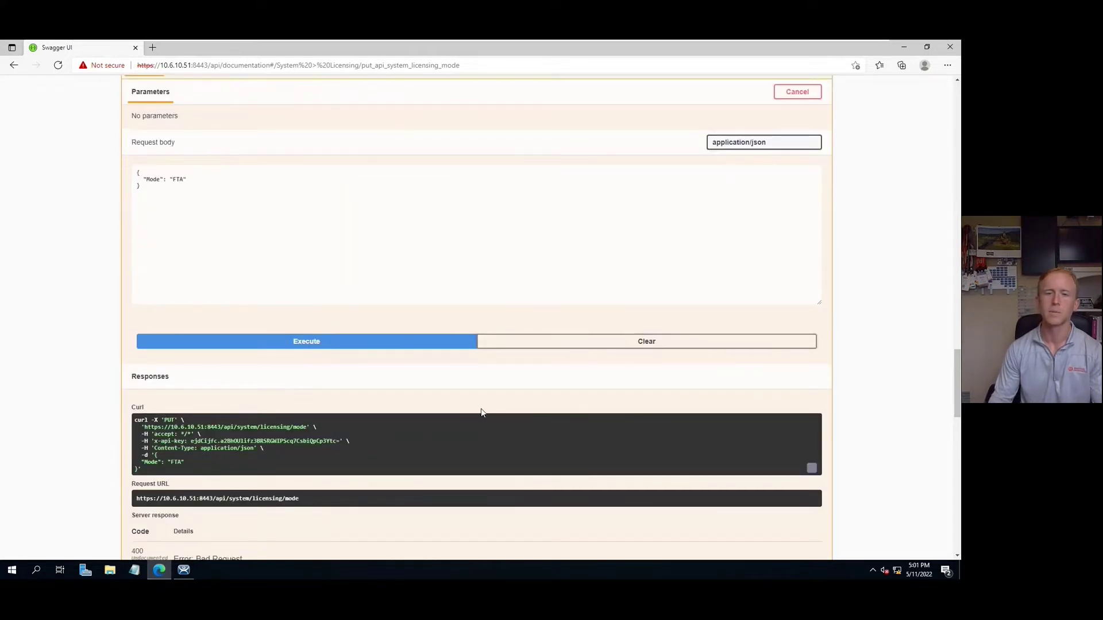
key("alt+Tab")
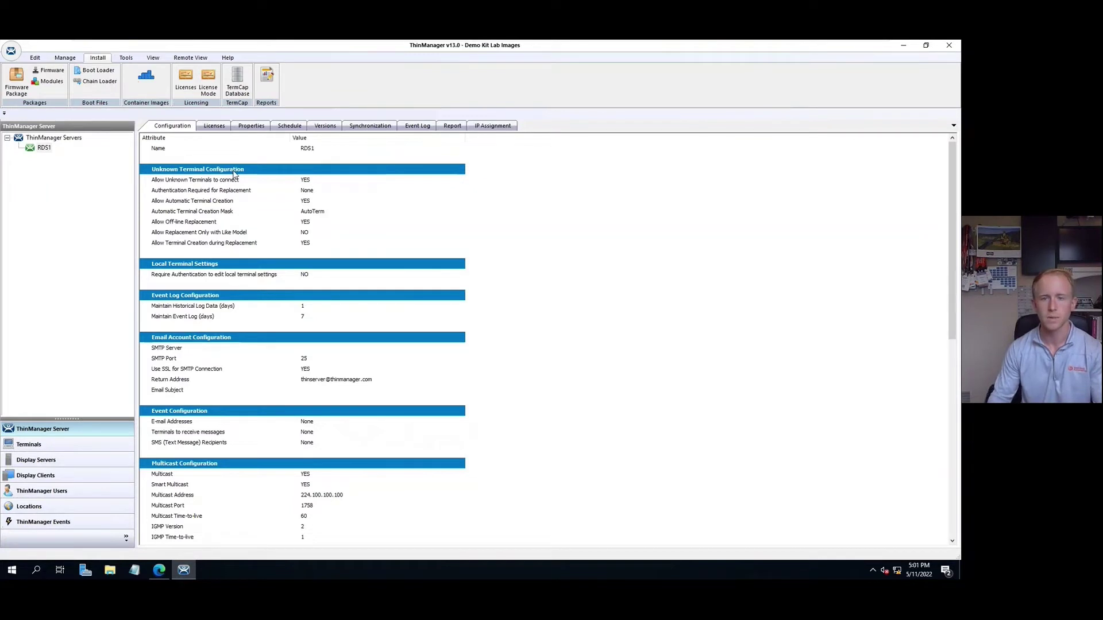
key("alt+Tab")
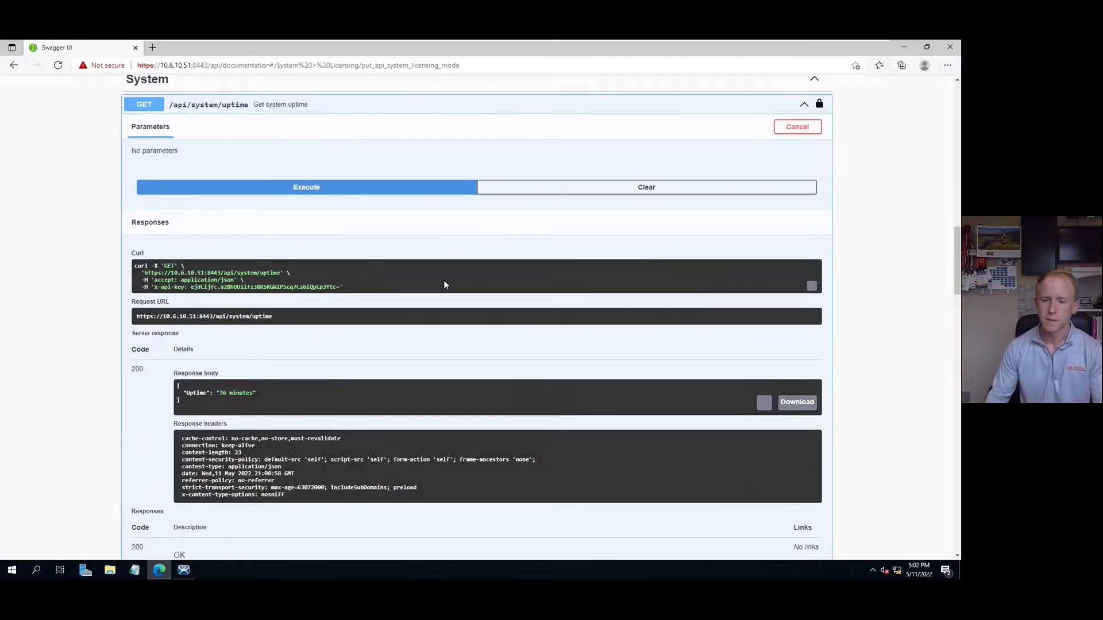
Step: Expand GET /api/system/settings and scroll through its example JSON of TFTP, Multicast, HTTPS and Shadow settings
scroll(501, 275, "down", 6)
scroll(501, 275, "down", 15)
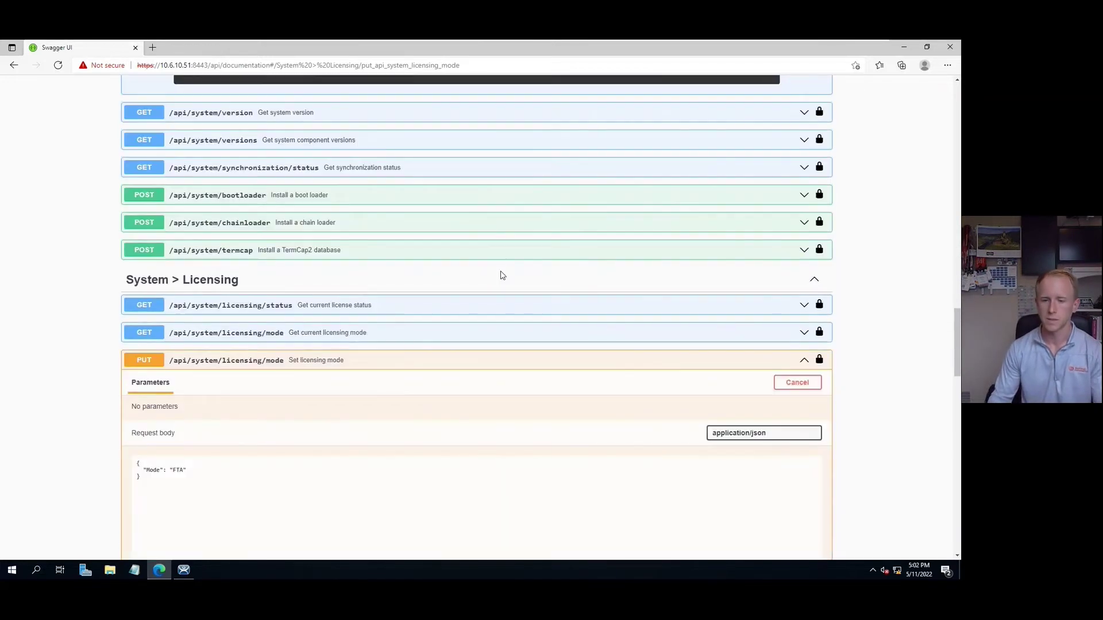
scroll(501, 276, "down", 9)
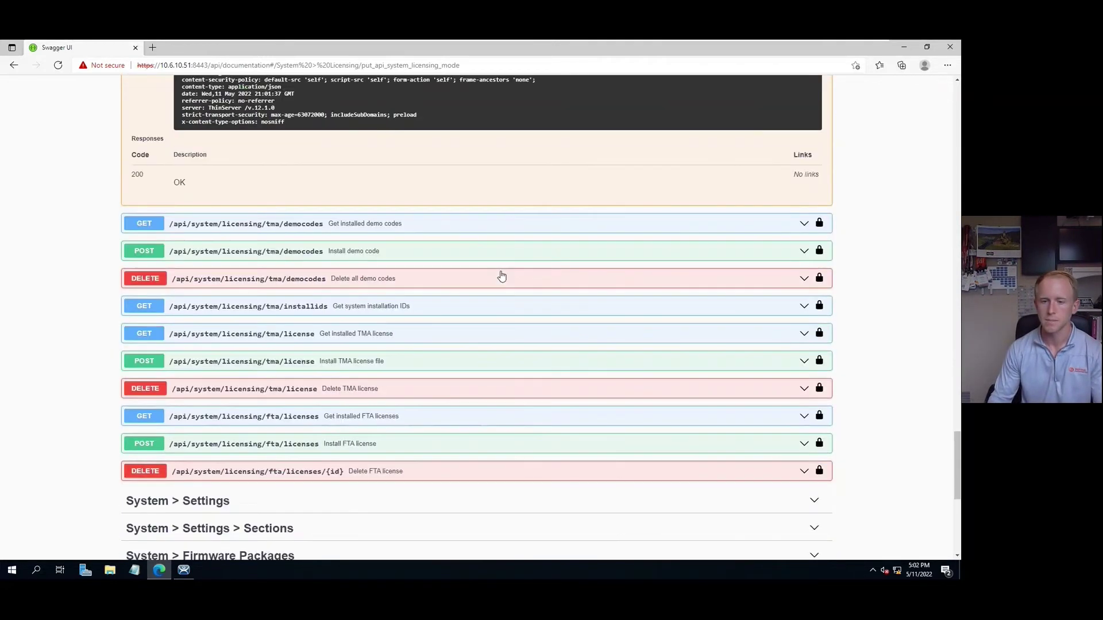
left_click(814, 357)
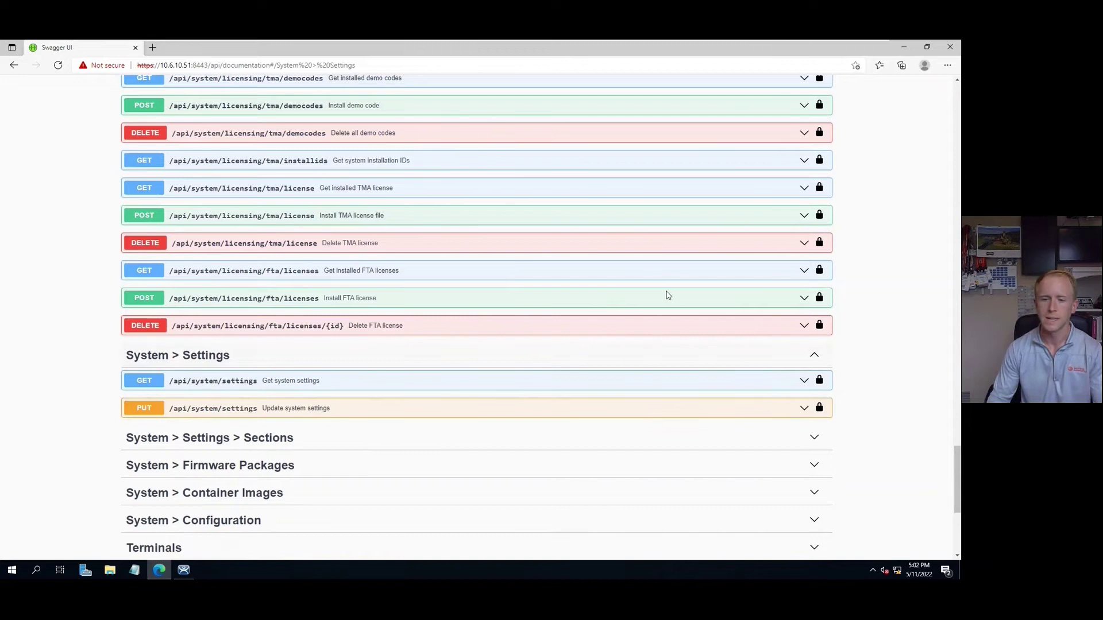
left_click(804, 381)
scroll(477, 393, "down", 3)
scroll(477, 393, "down", 3)
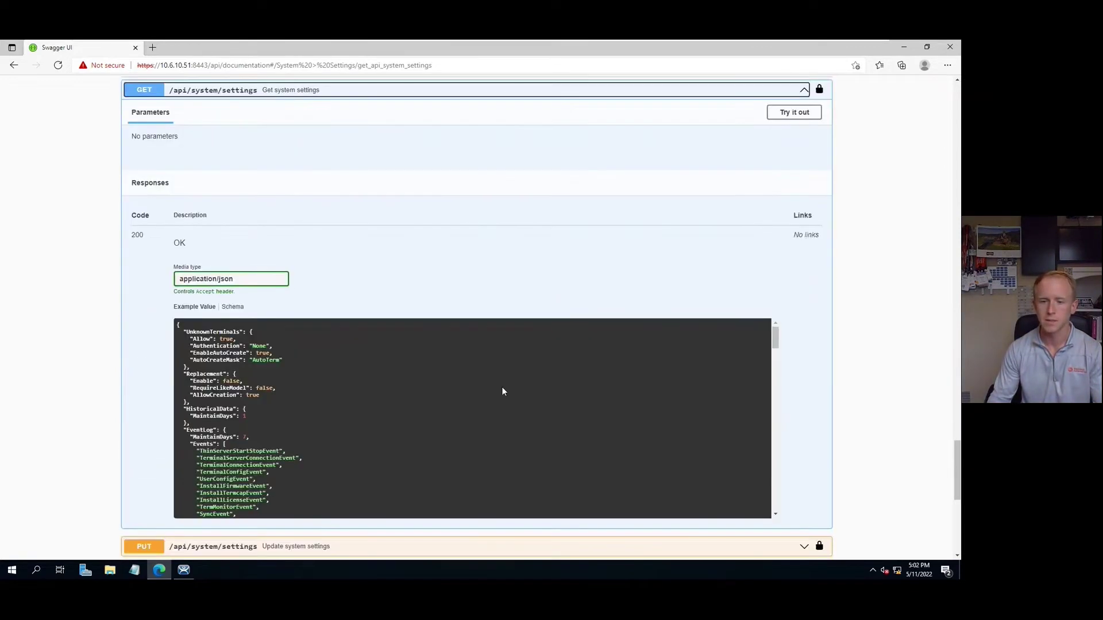
scroll(416, 388, "down", 6)
scroll(355, 389, "down", 10)
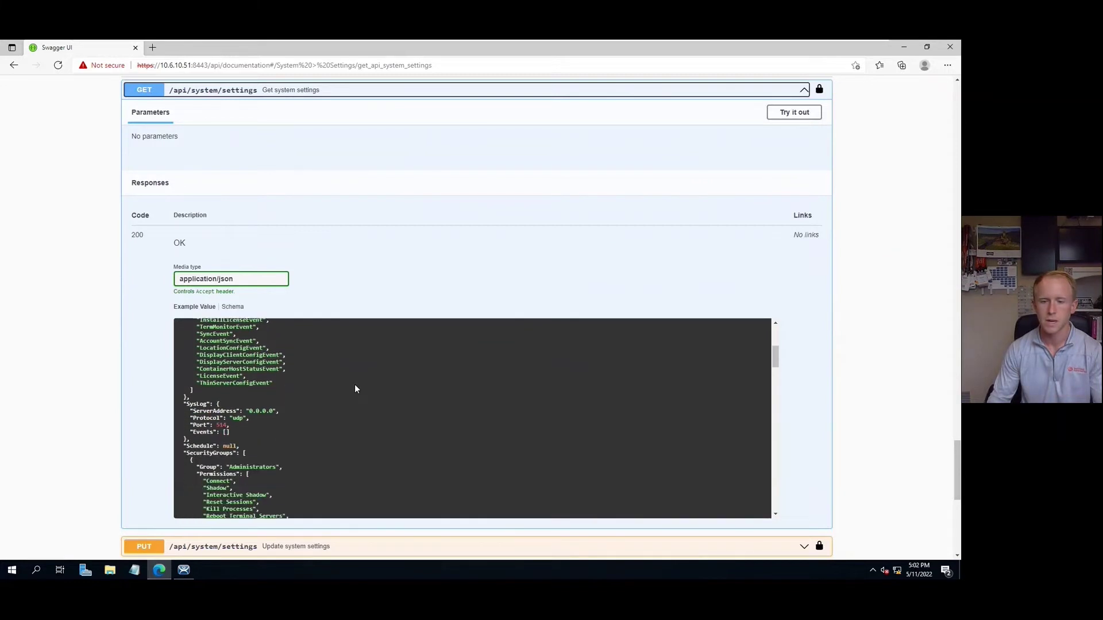
scroll(355, 389, "down", 3)
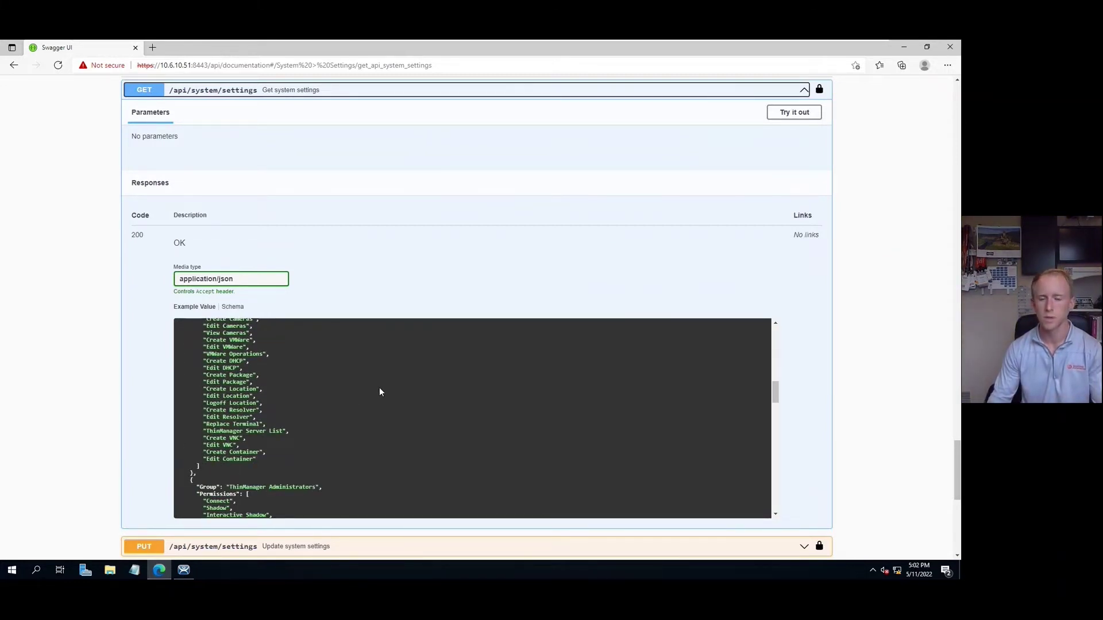
scroll(379, 392, "down", 8)
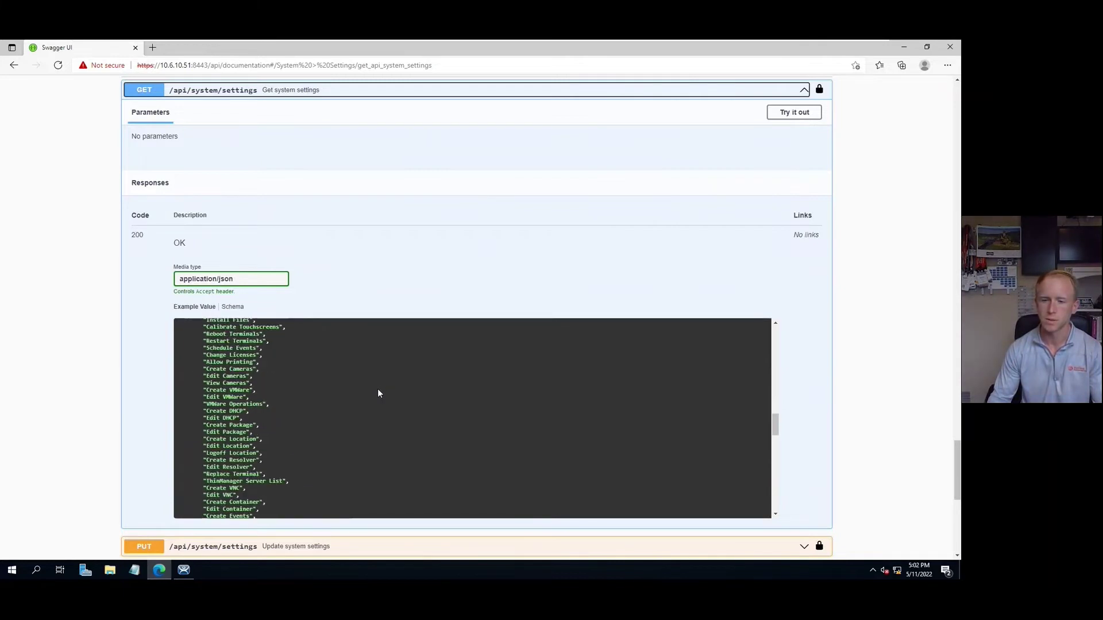
scroll(378, 393, "down", 10)
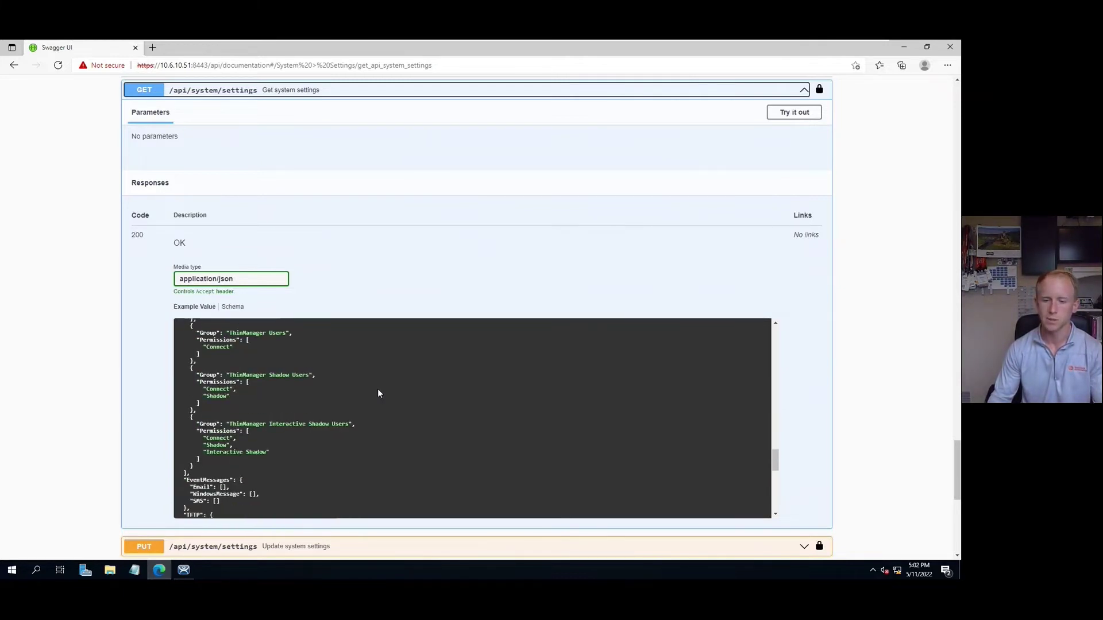
scroll(378, 393, "down", 3)
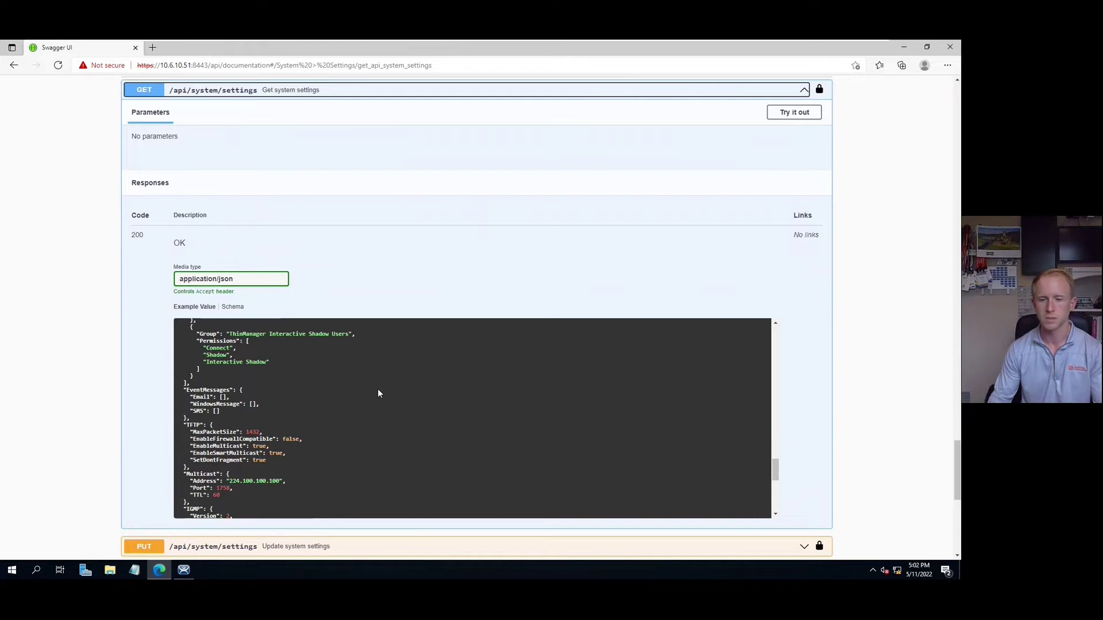
scroll(333, 428, "down", 3)
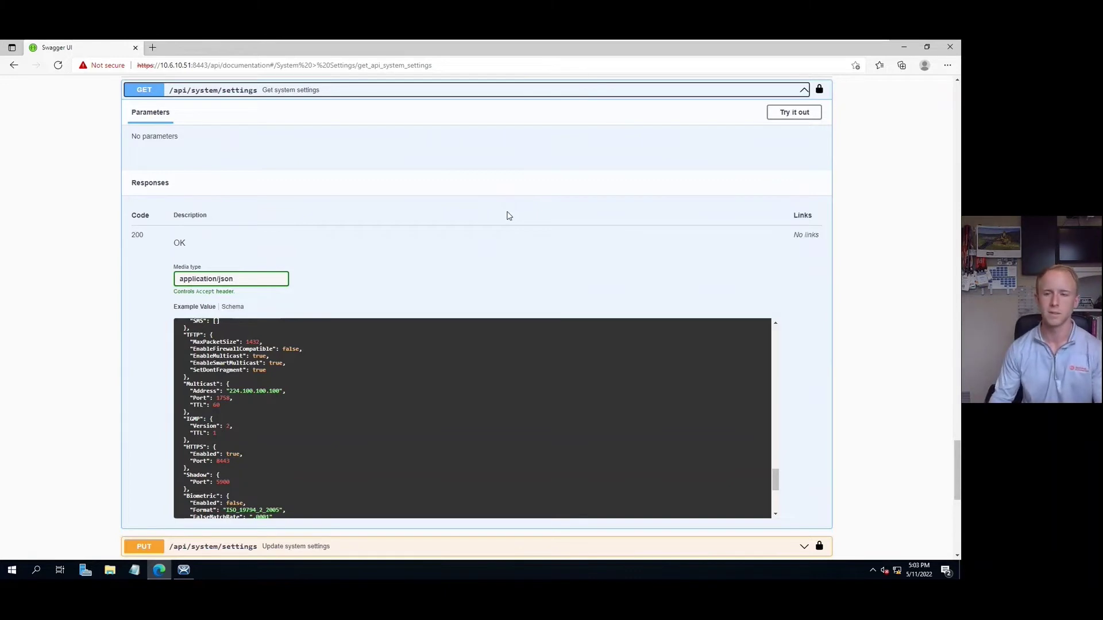
Step: Open the Server Configuration Wizard for RDS1 in ThinManager
left_click(903, 49)
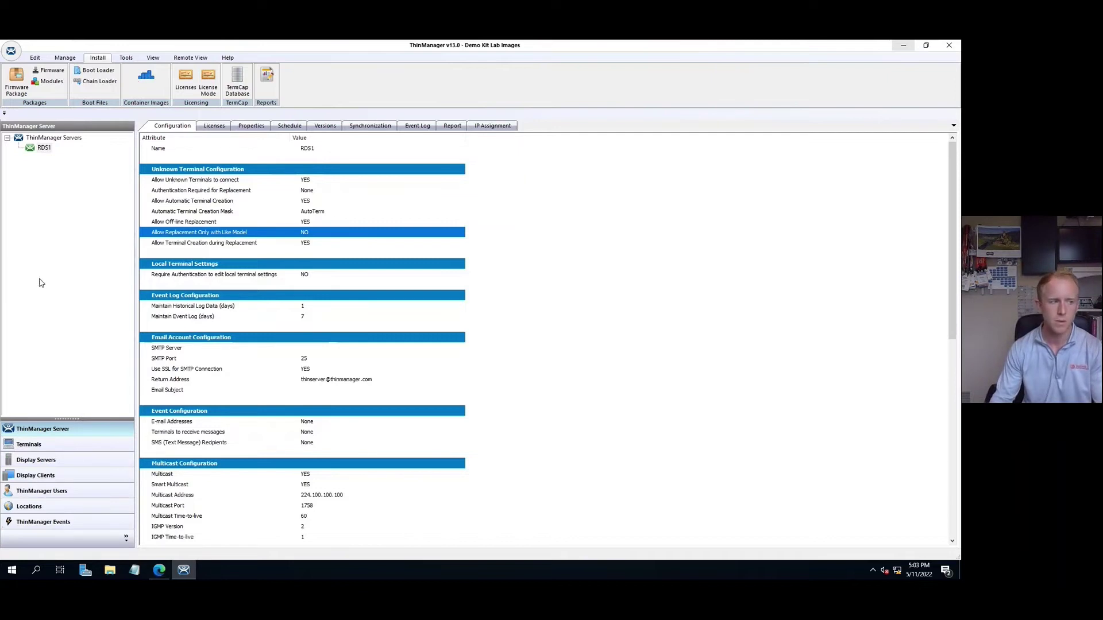
left_click(52, 205)
double_click(44, 148)
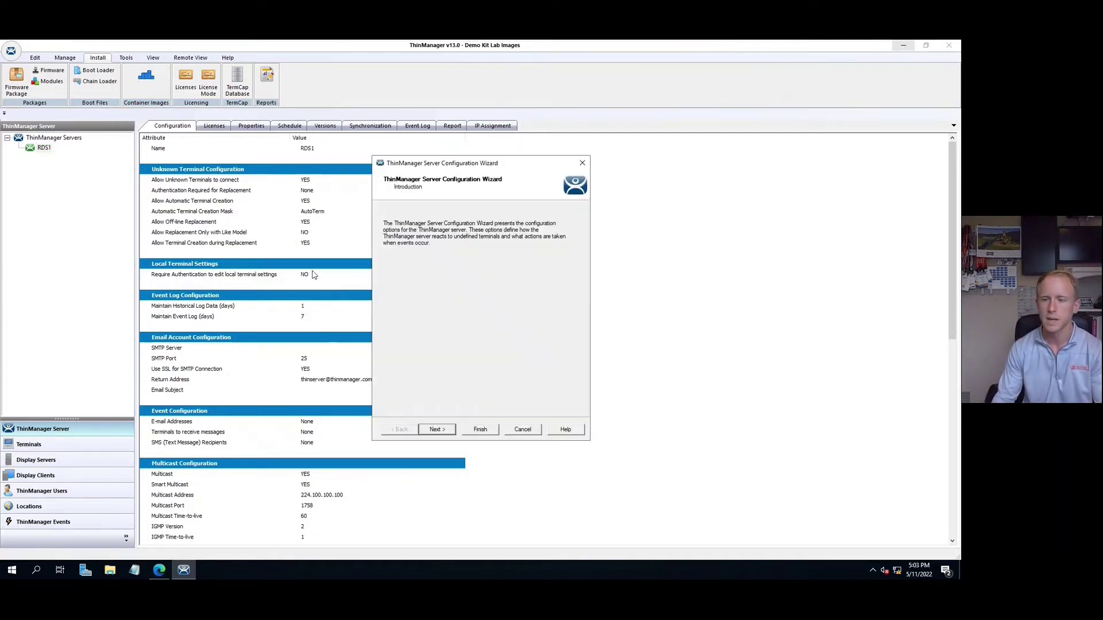
Step: Advance to Database Management and run a DB integrity check, which reports no errors
left_click(443, 431)
left_click(437, 430)
left_click(437, 430)
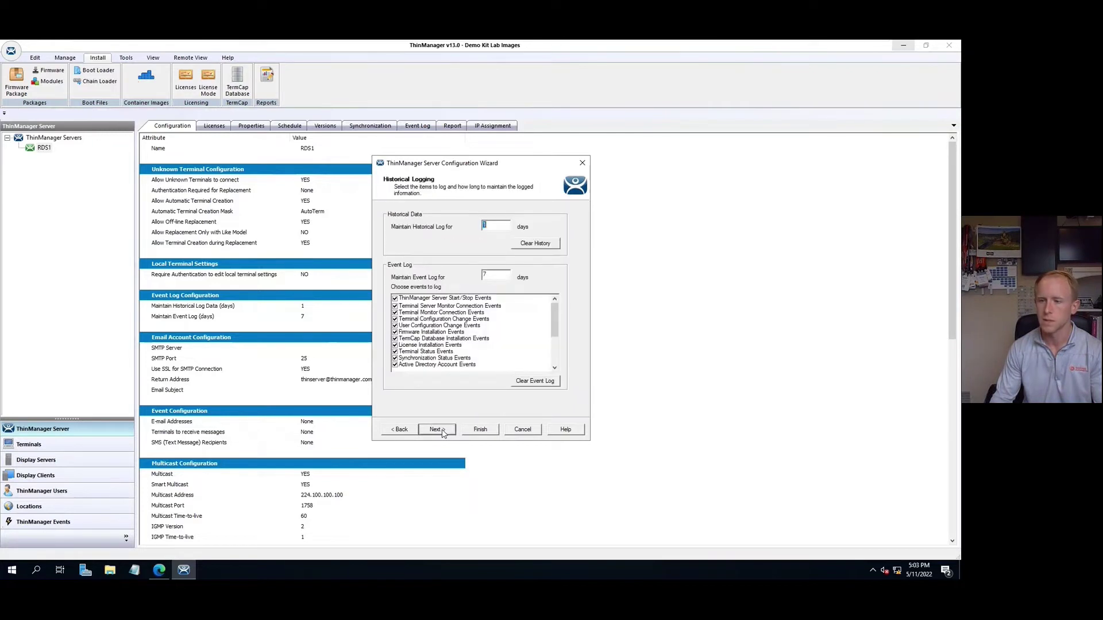
left_click(437, 430)
left_click(442, 431)
left_click(443, 431)
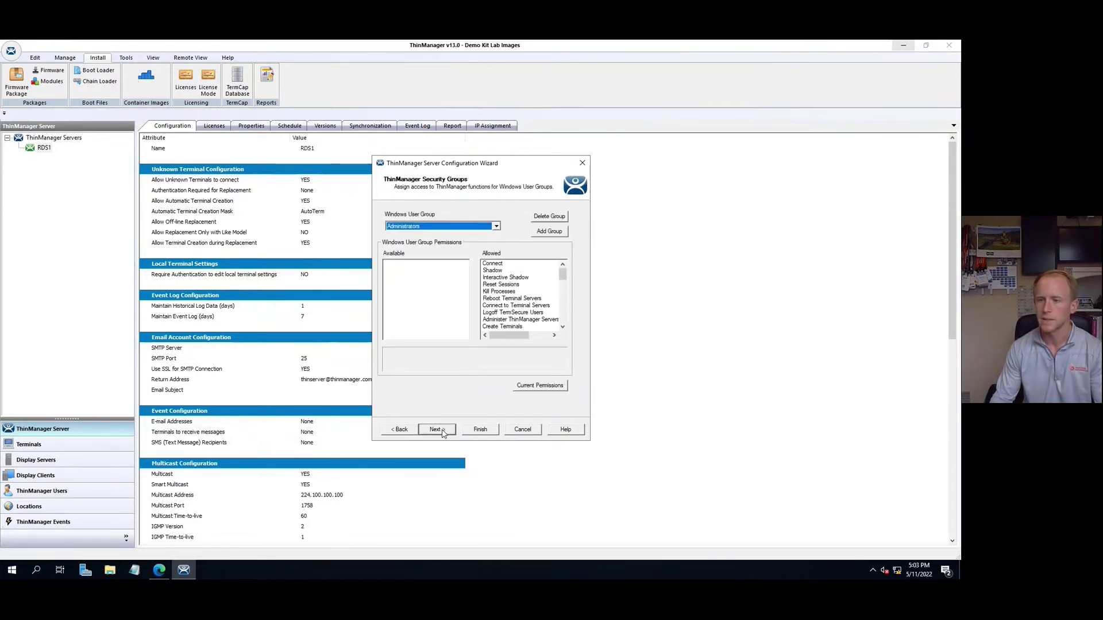
left_click(442, 431)
left_click(442, 430)
left_click(442, 431)
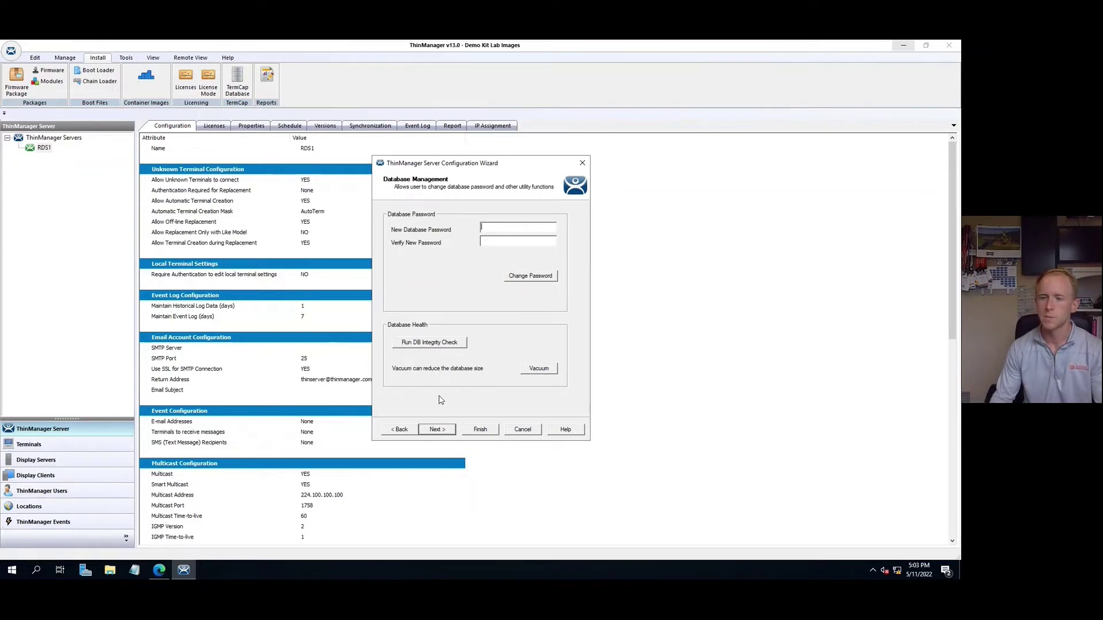
left_click(463, 344)
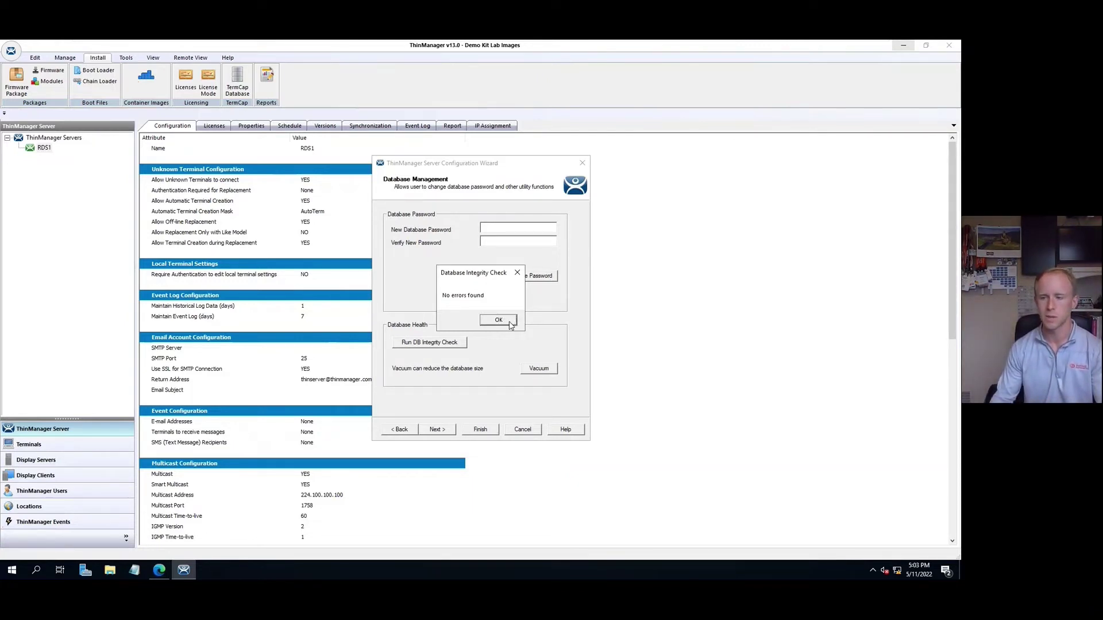
left_click(510, 324)
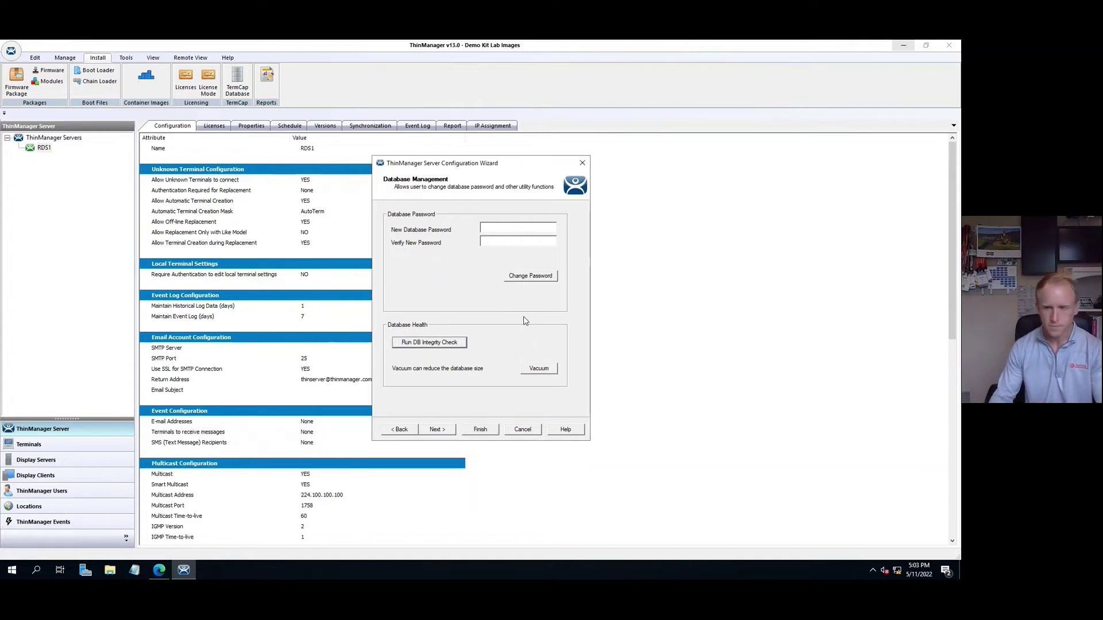
Step: Close the Server Configuration Wizard to return to RDS1's configuration list
left_click(529, 432)
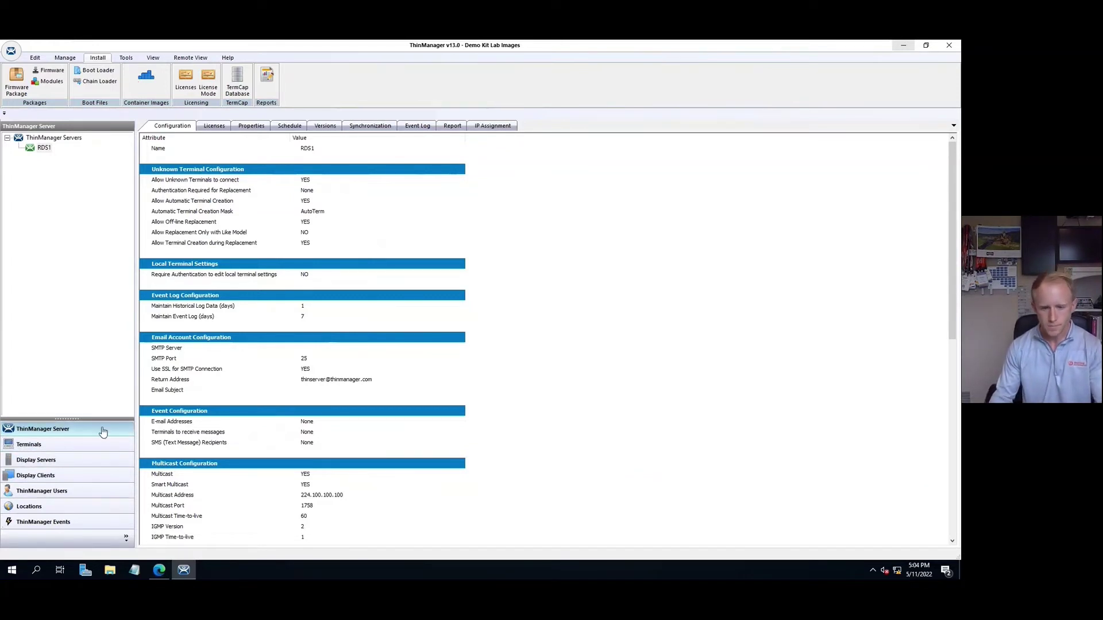
Step: Open the Chrome display client's wizard and advance to its Container Properties page
left_click(65, 477)
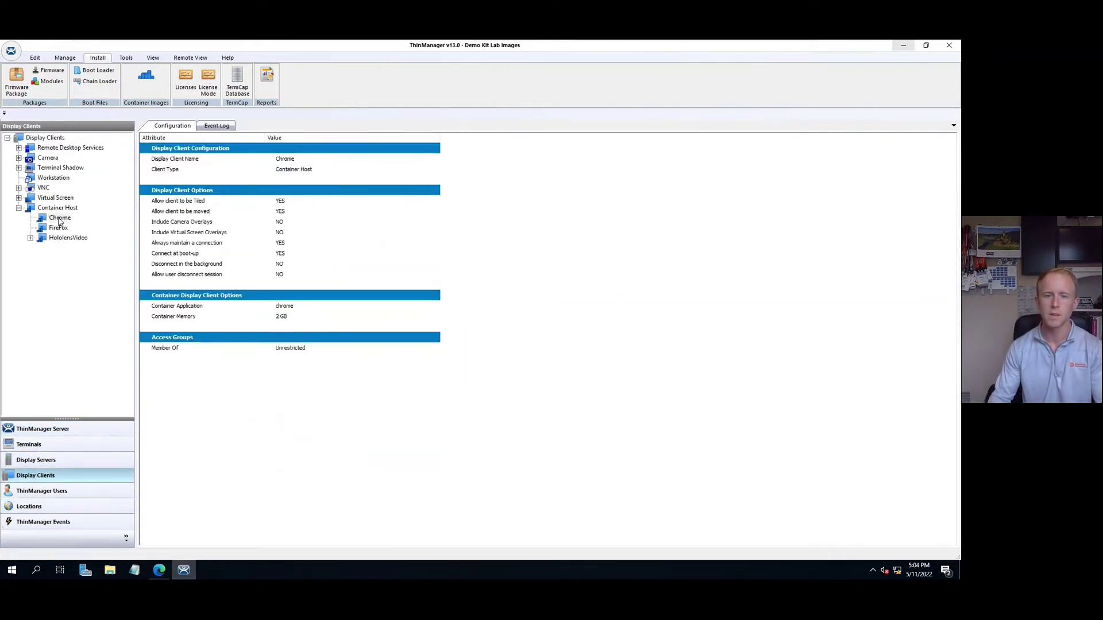
double_click(59, 220)
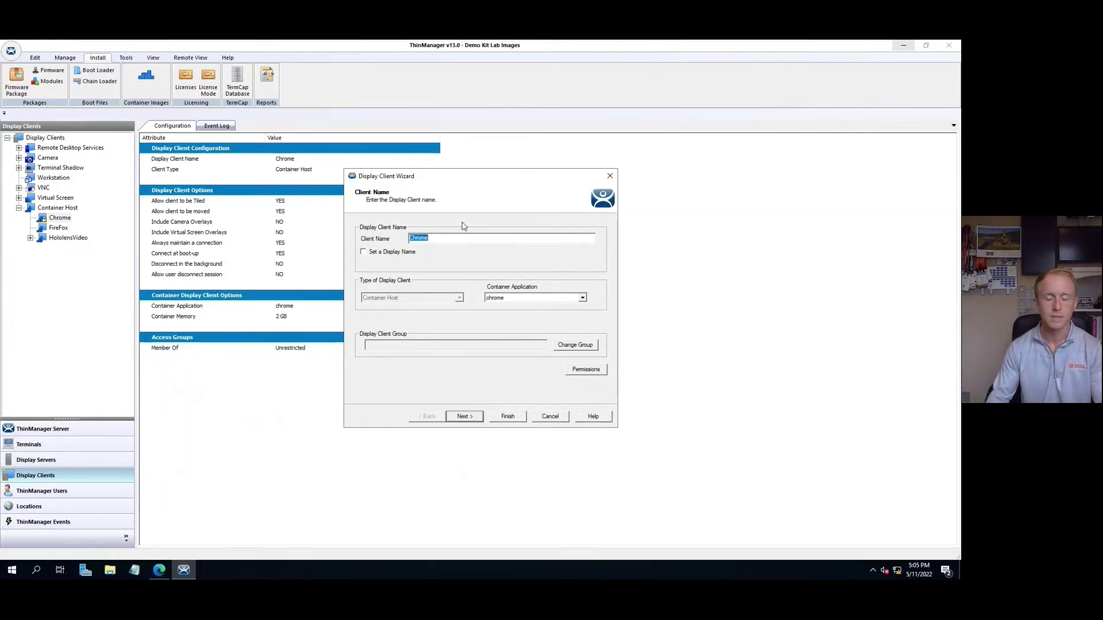
left_click(468, 419)
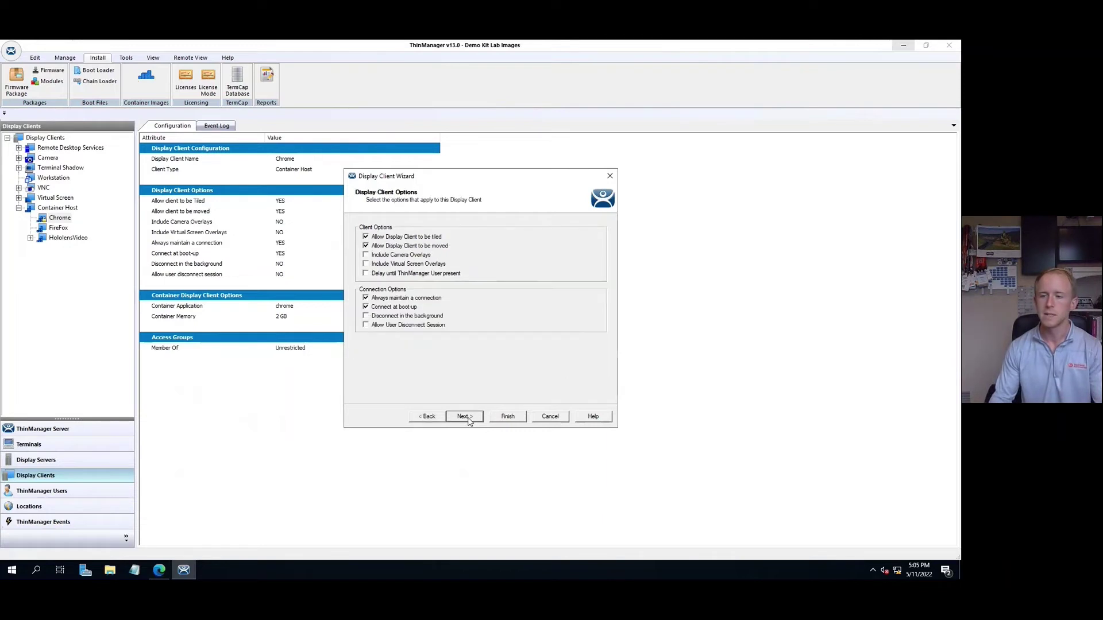
left_click(468, 419)
left_click(468, 419)
left_click(468, 419)
left_click(467, 419)
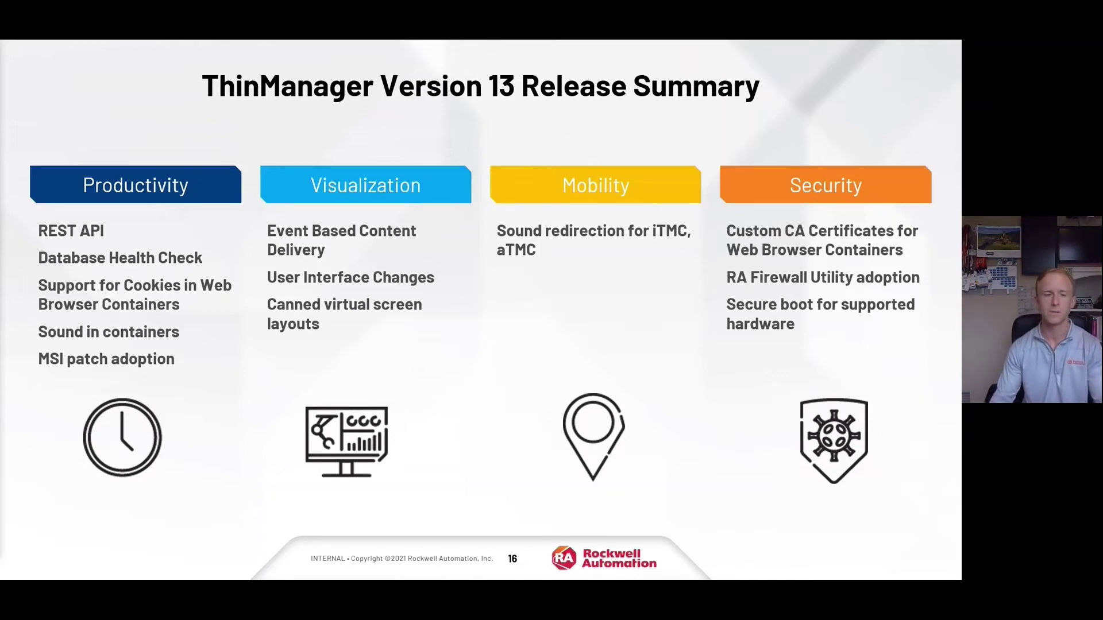
Step: Reveal the Visualization bullets on the Version 13 Release Summary slide, then leave the slideshow
key("Right")
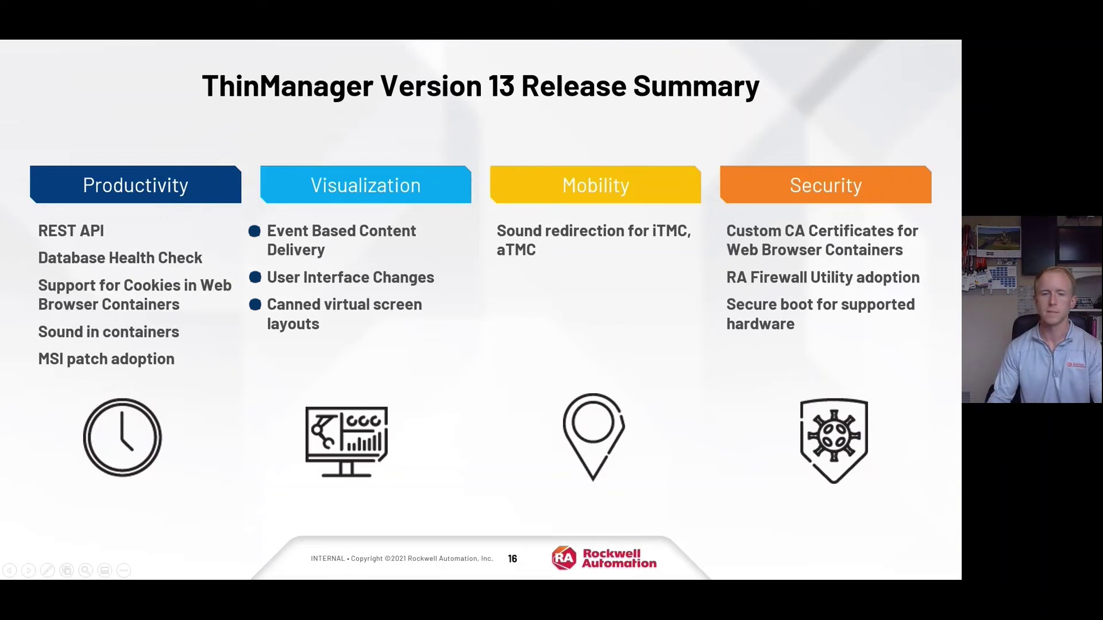
key("alt+Tab")
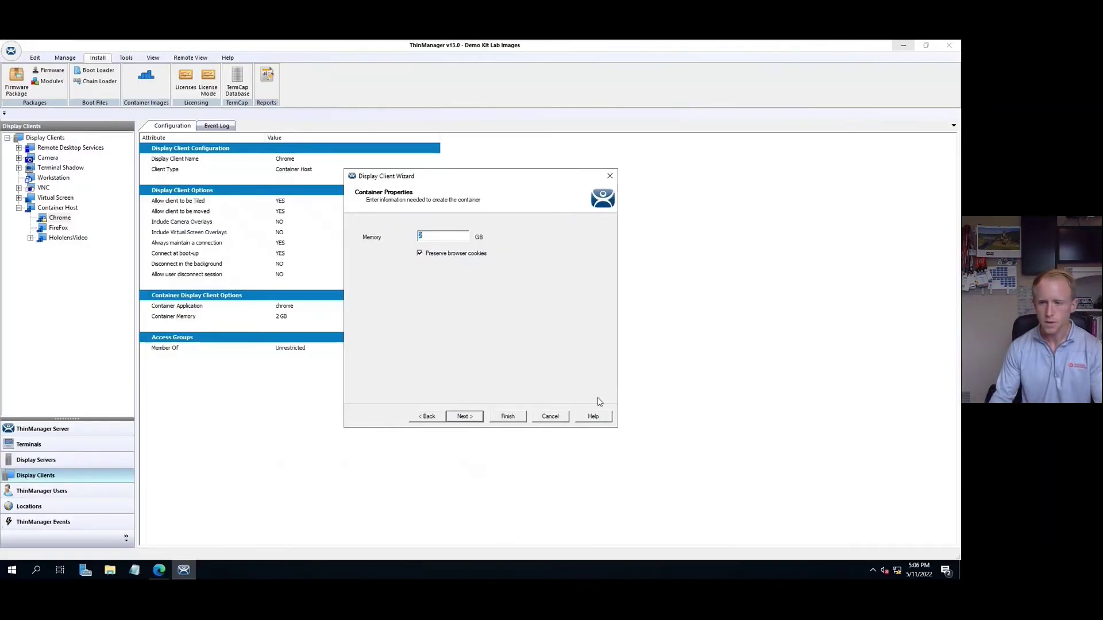
Step: Cancel the display client wizard, shadow terminal 6200T-NA, then show the ThinManager Events list
left_click(550, 417)
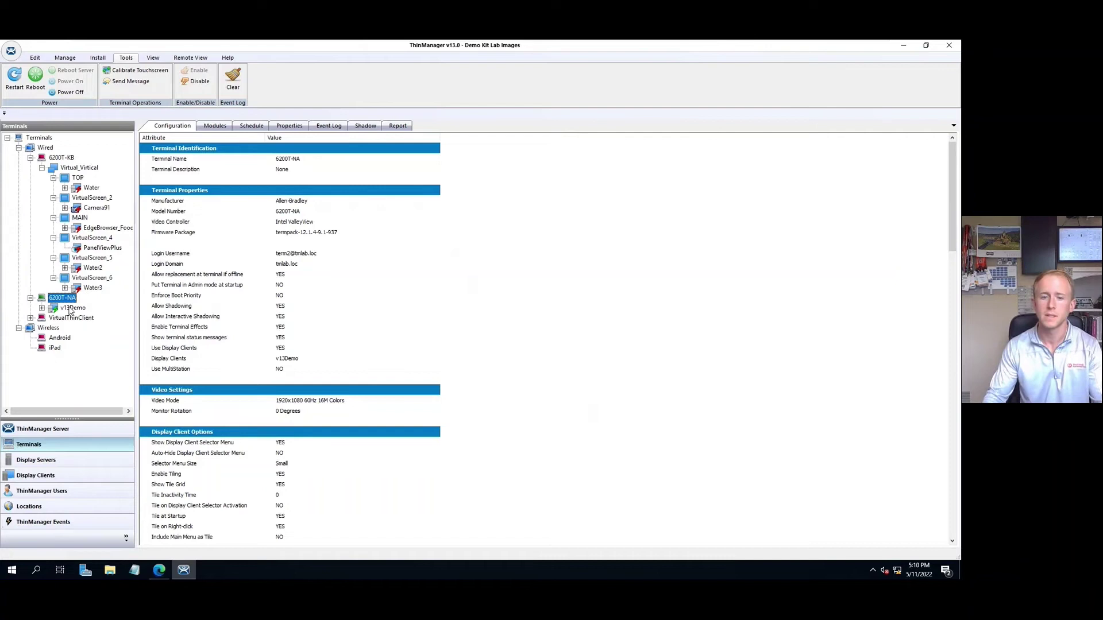
left_click(371, 125)
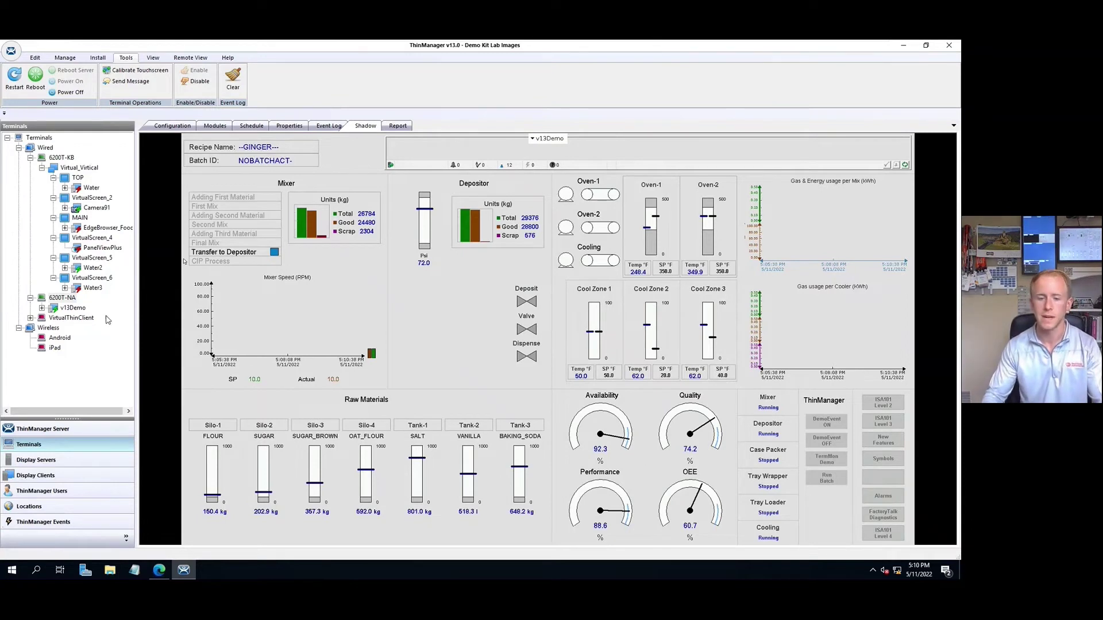
left_click(84, 524)
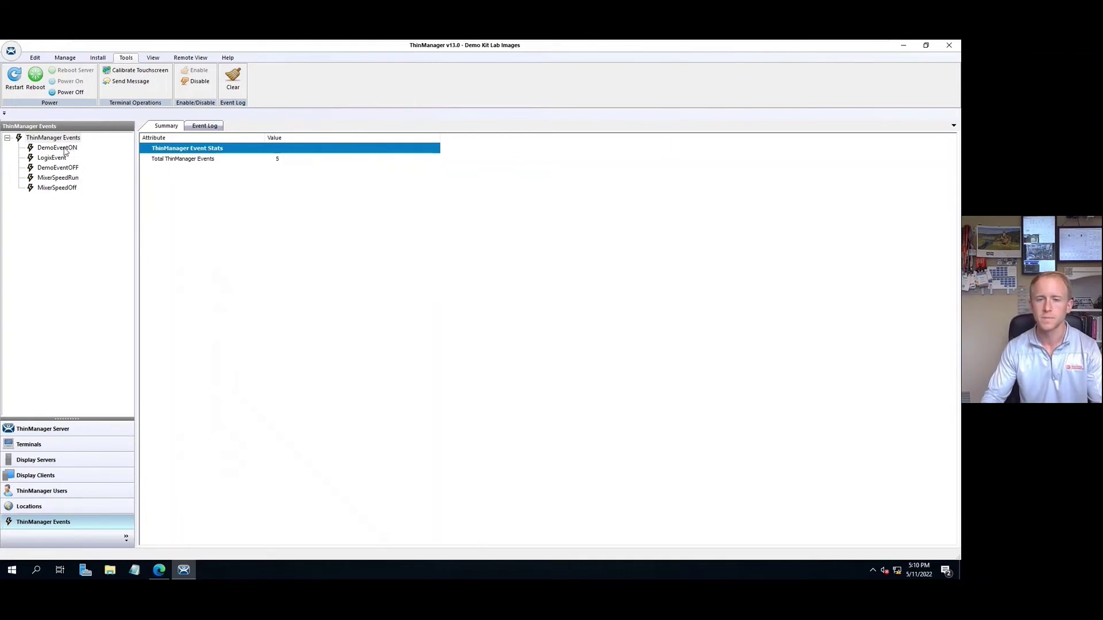
double_click(64, 150)
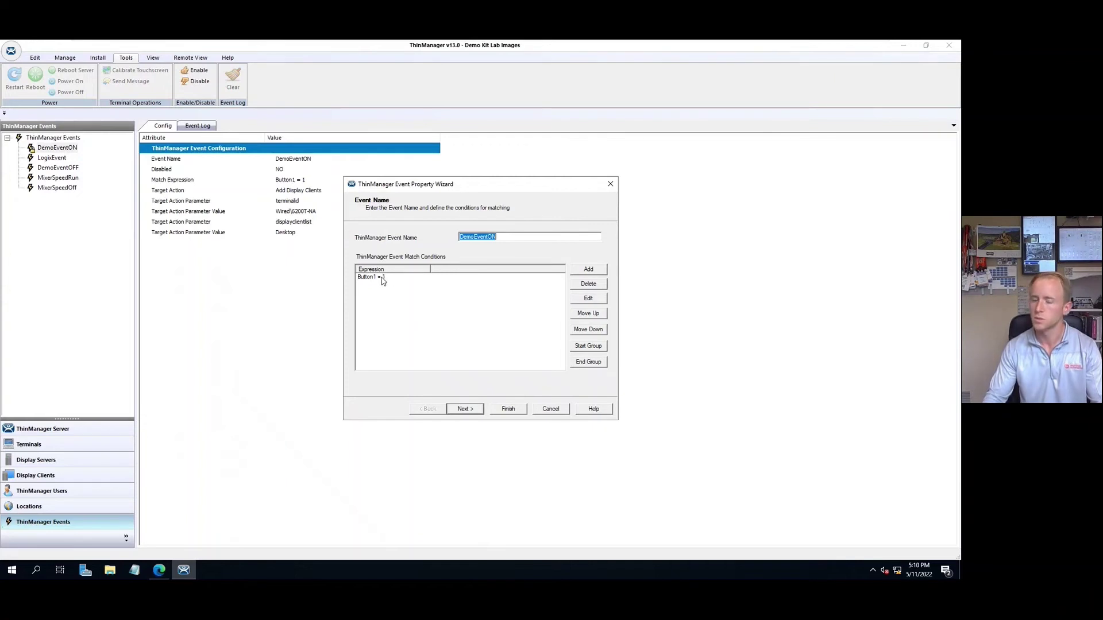
left_click(594, 269)
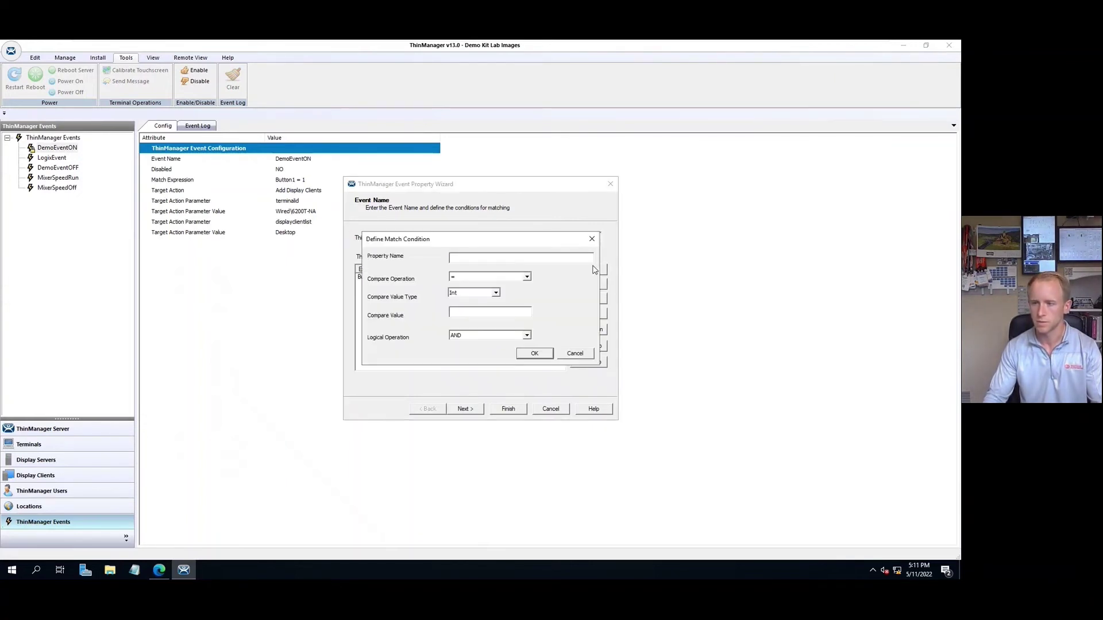
left_click(538, 259)
type("Demo")
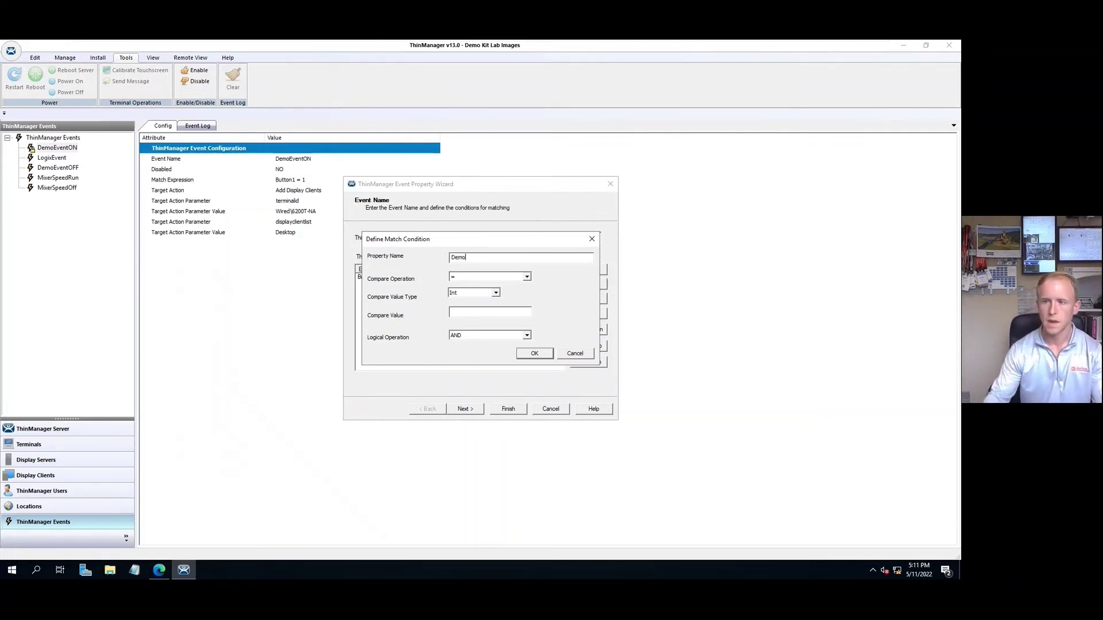
left_click(454, 312)
type("1")
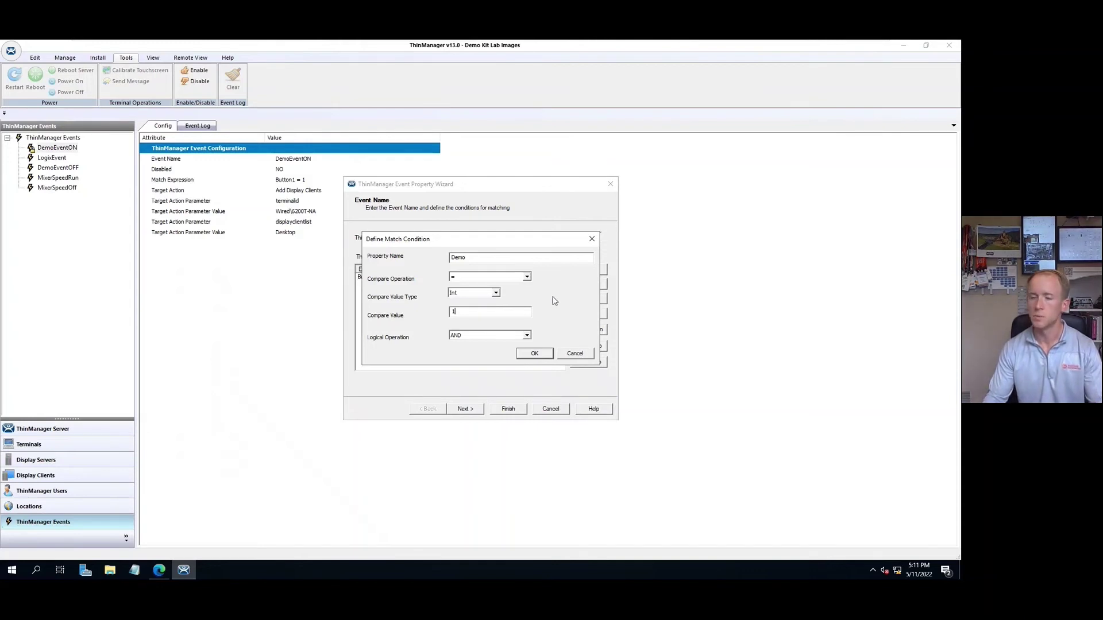
left_click(580, 355)
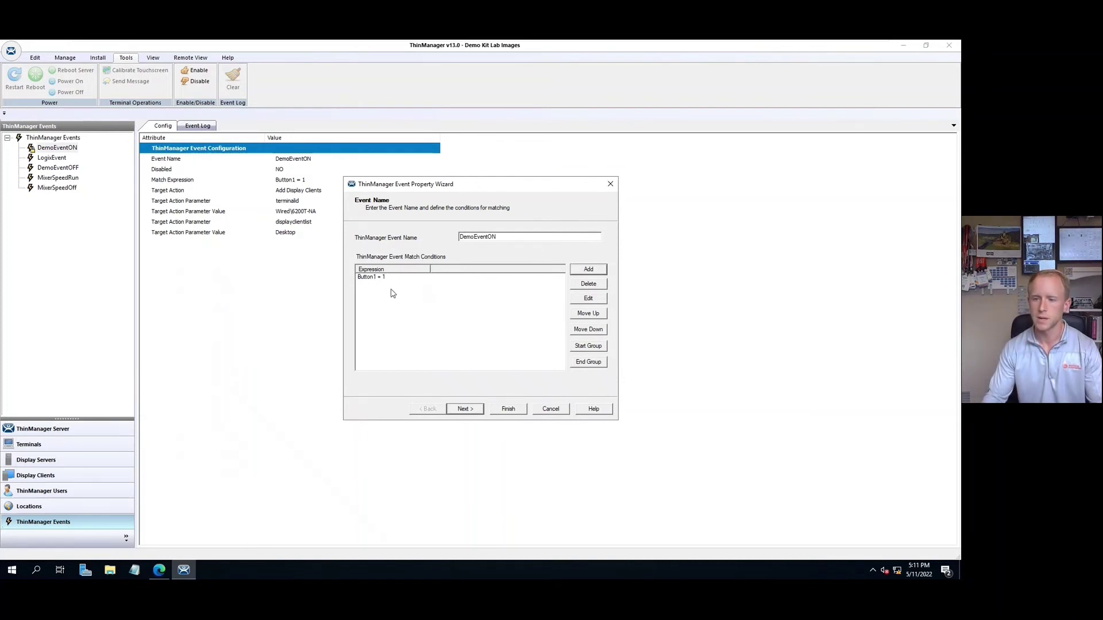
Step: Review DemoEventON's action, keeping Add Display Clients, and close the wizard without saving
left_click(466, 410)
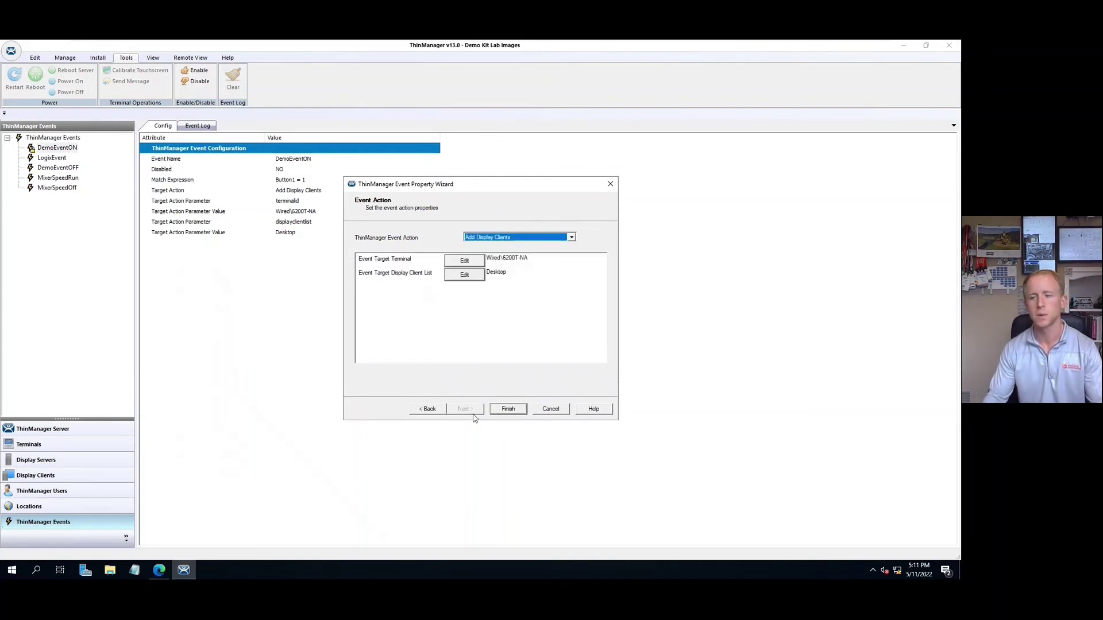
left_click(571, 239)
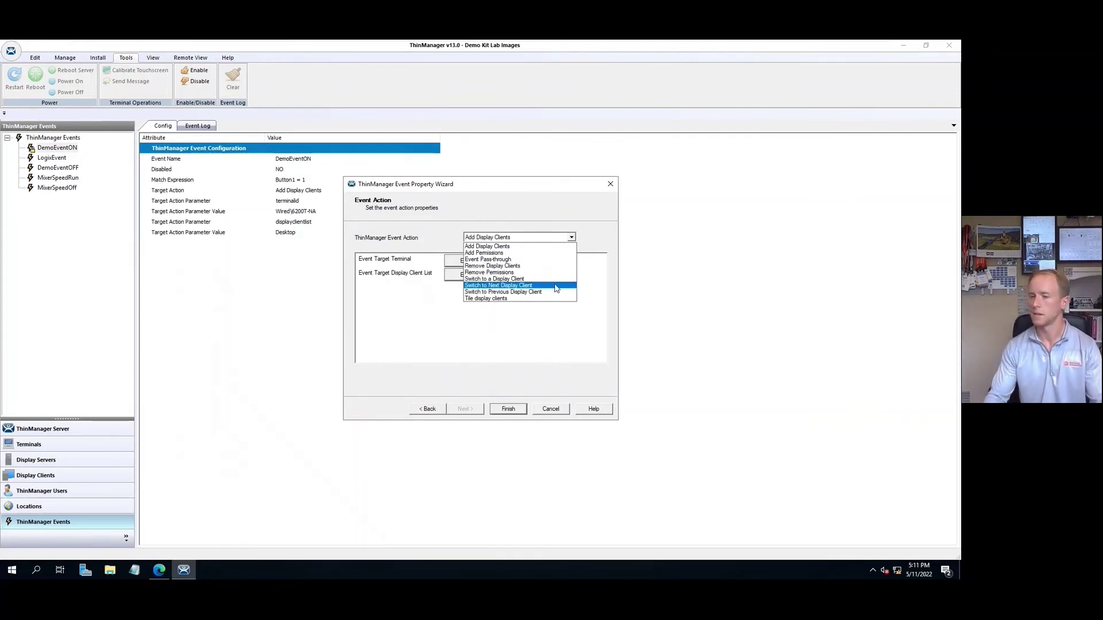
left_click(570, 316)
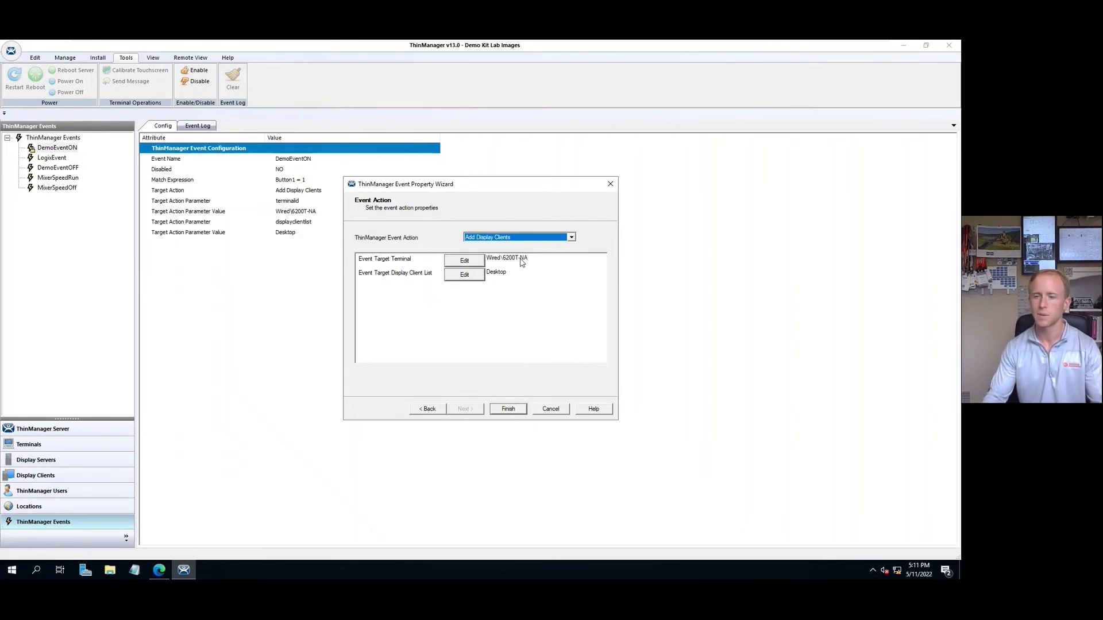
left_click(558, 411)
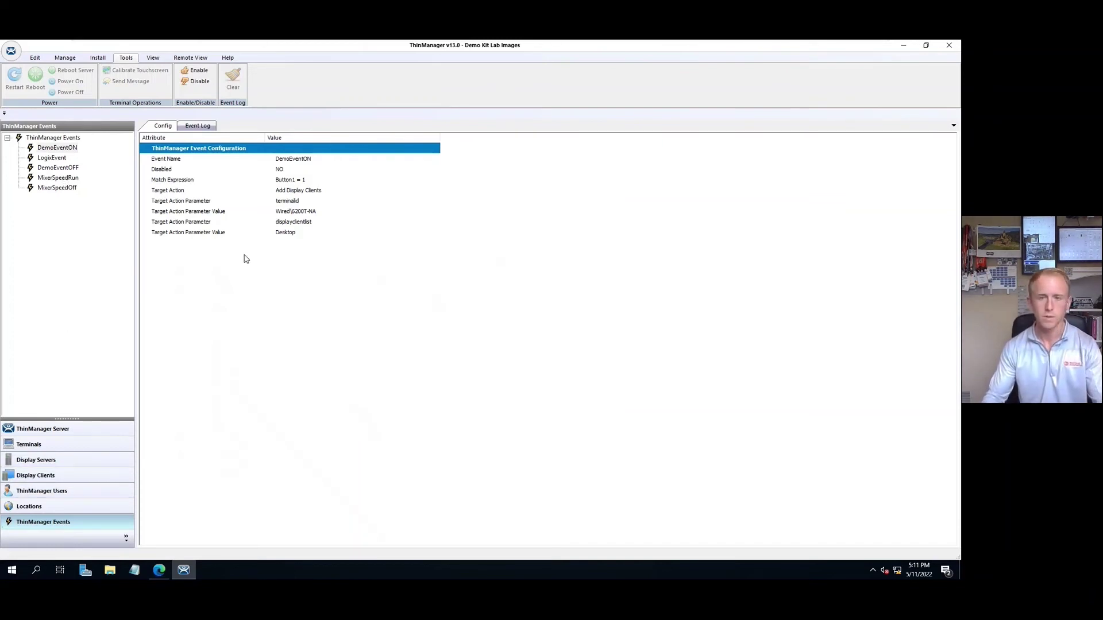
left_click(65, 451)
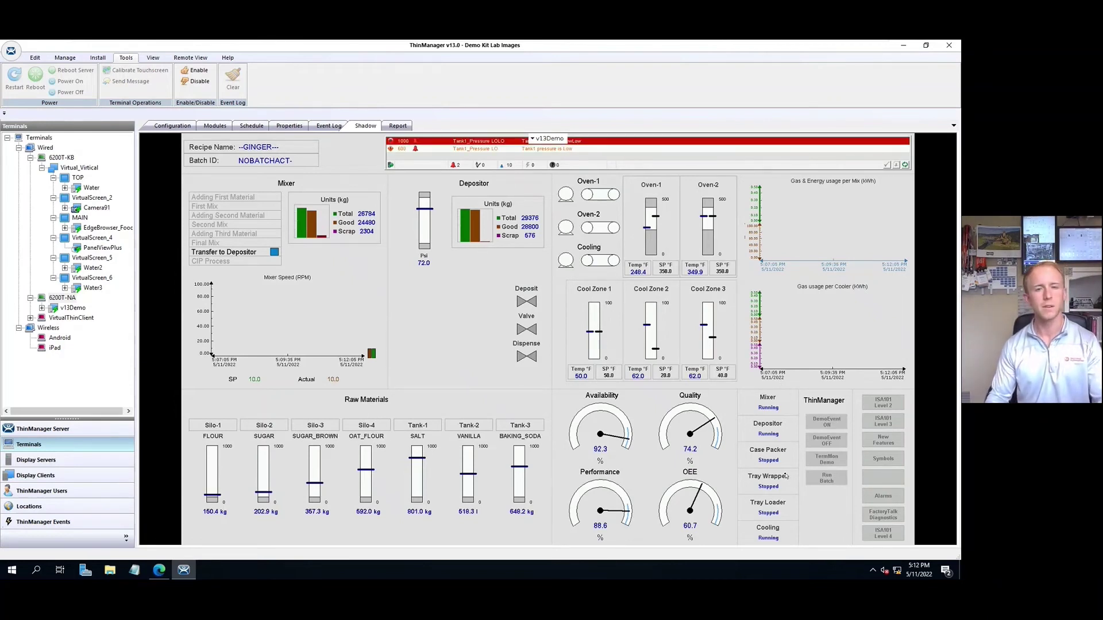
left_click(832, 424)
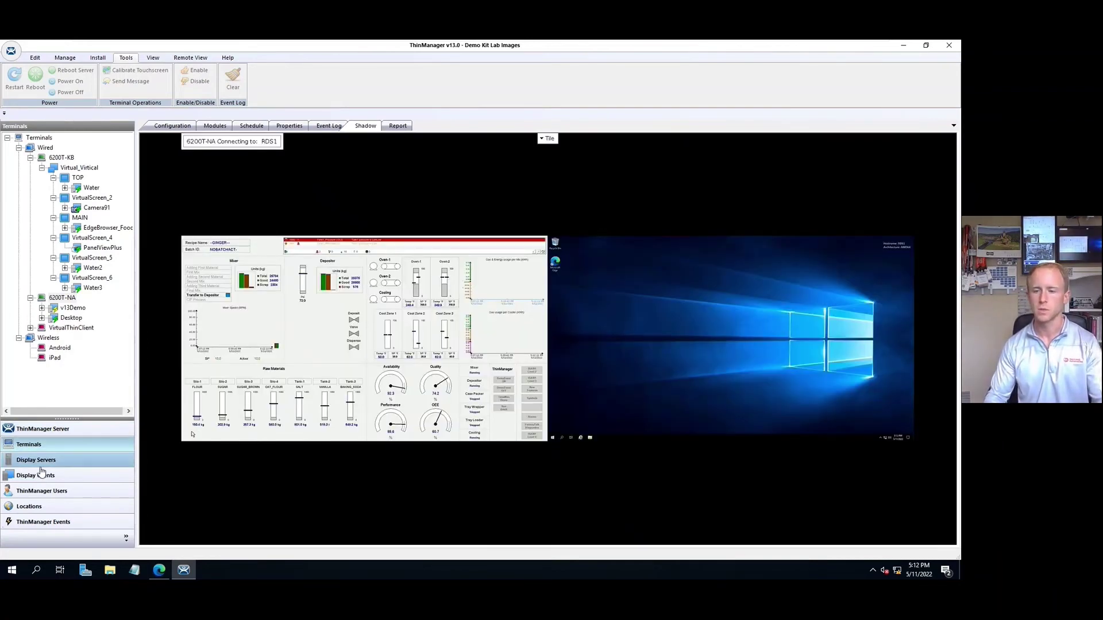
left_click(50, 524)
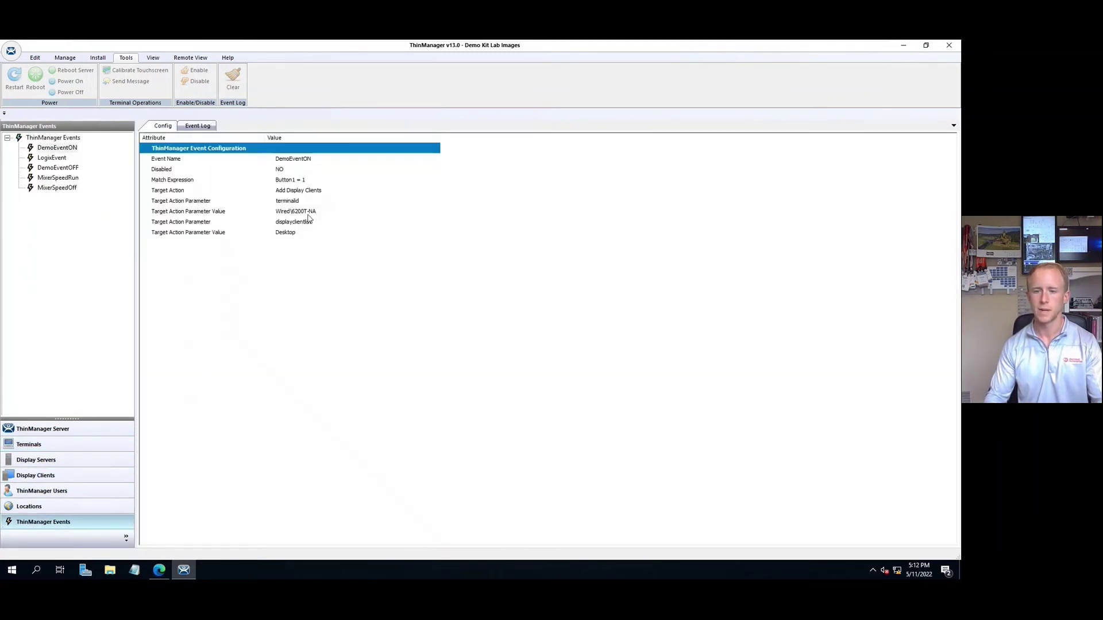
left_click(73, 446)
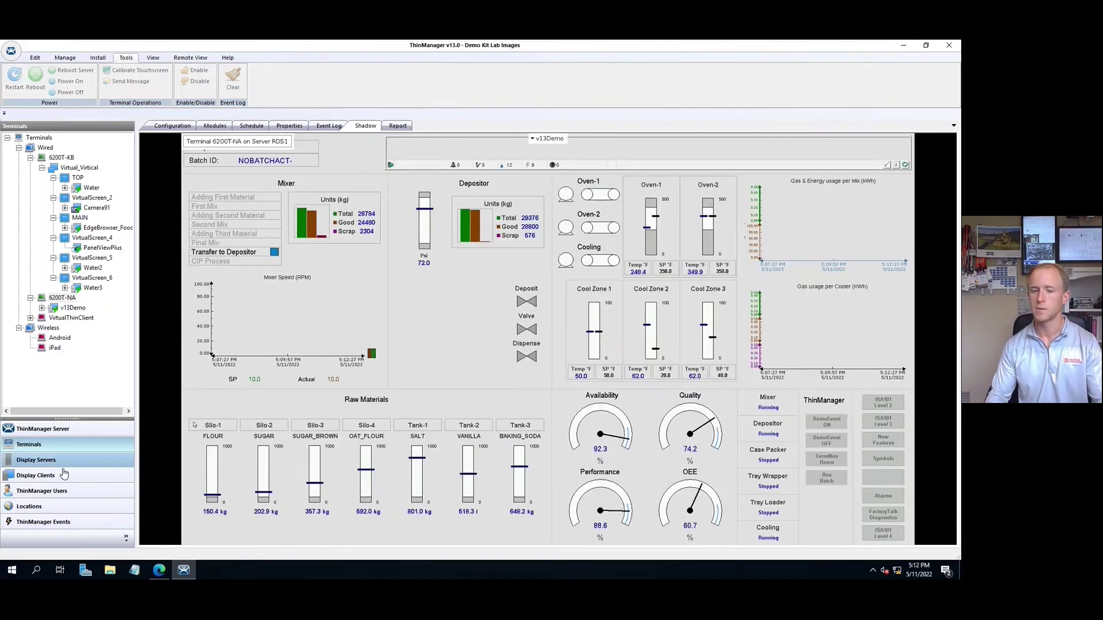
Step: Change DemoEventON's target display client to Water2, then view terminal 6200T-NA's live shadow
left_click(43, 522)
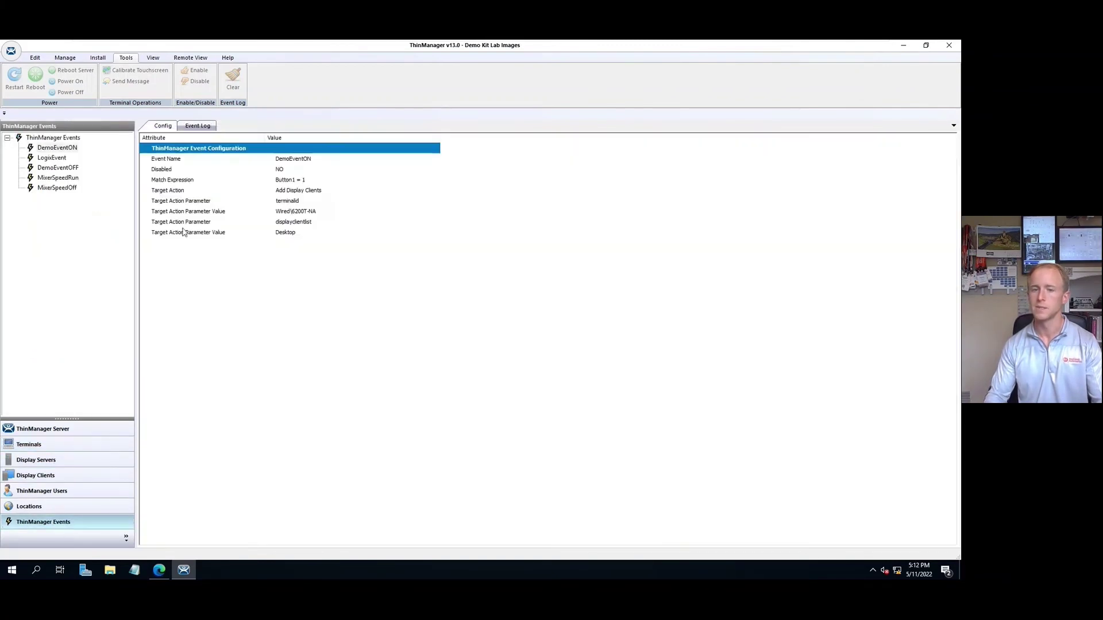
double_click(61, 150)
left_click(463, 410)
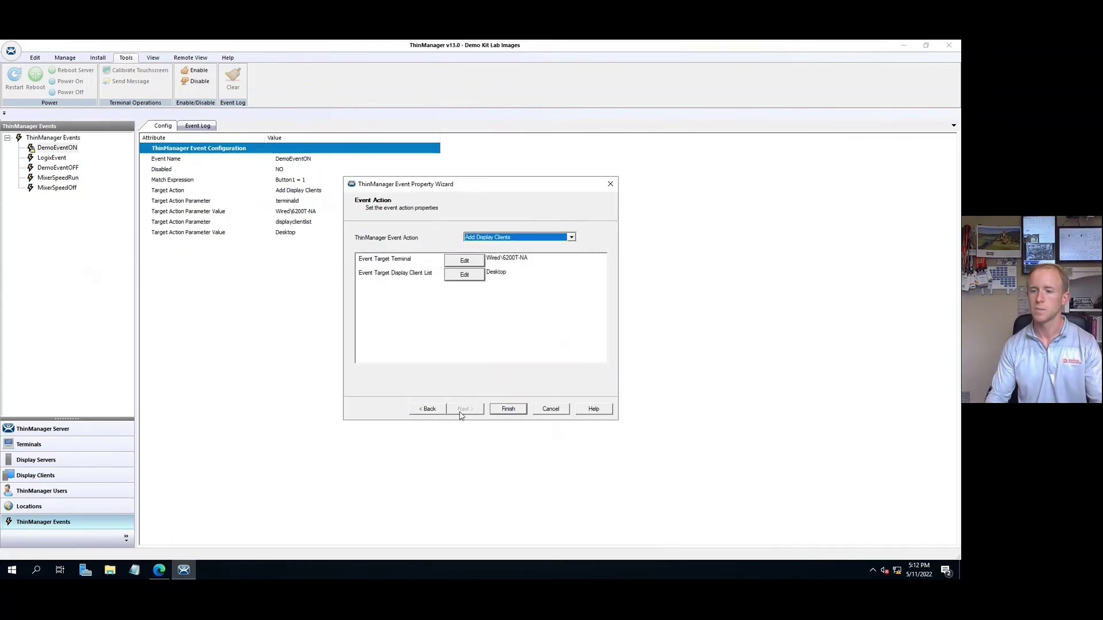
left_click(465, 274)
left_click(401, 233)
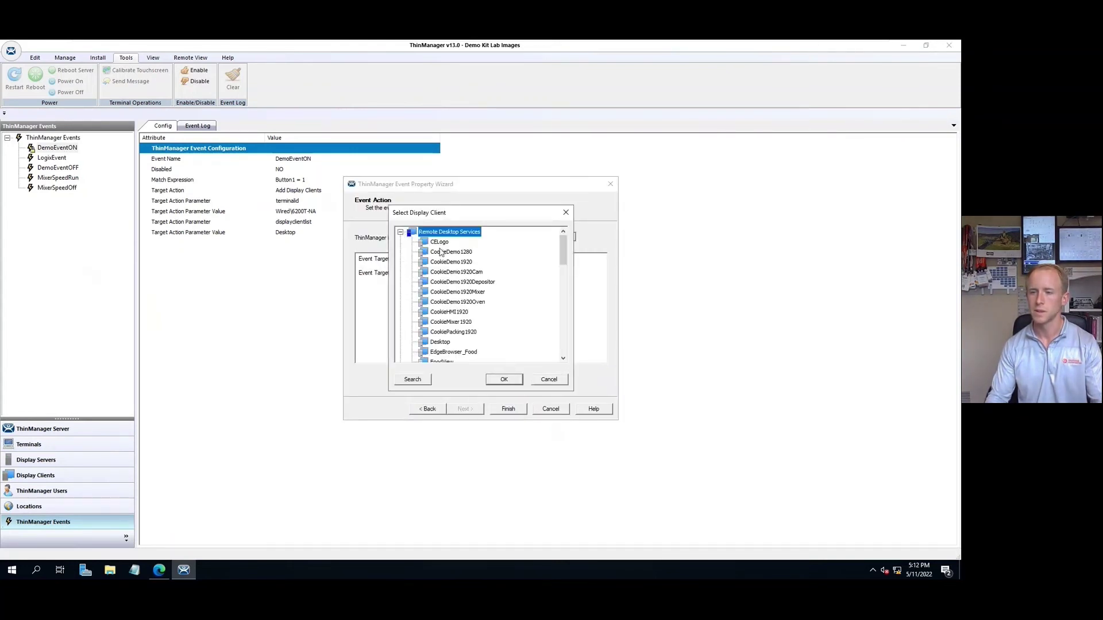
scroll(470, 313, "down", 2)
scroll(470, 319, "down", 8)
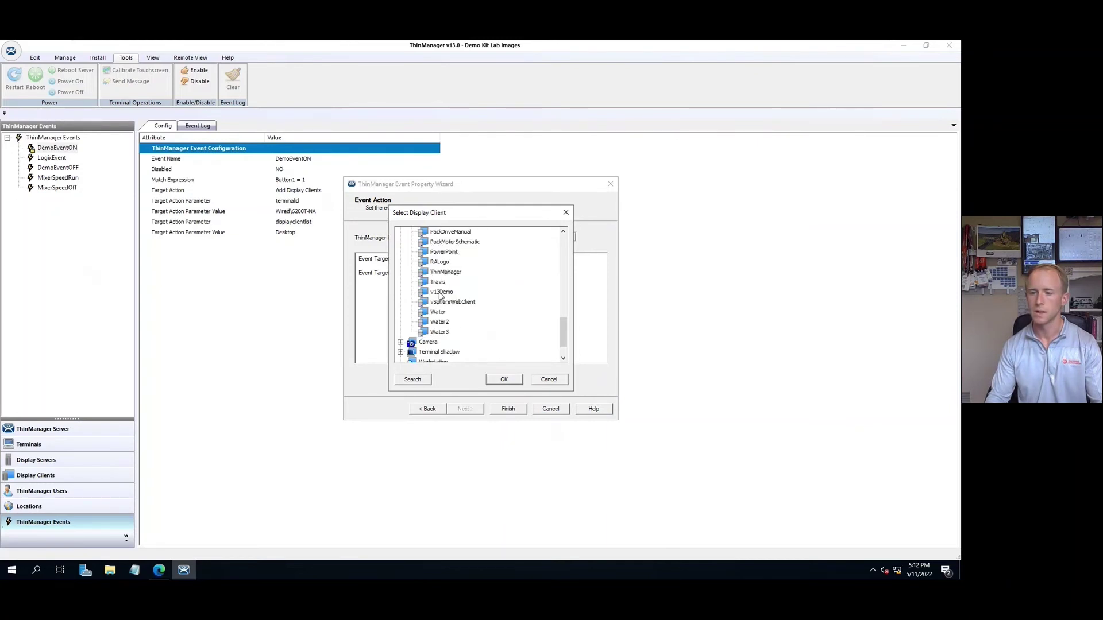
left_click(440, 323)
left_click(503, 379)
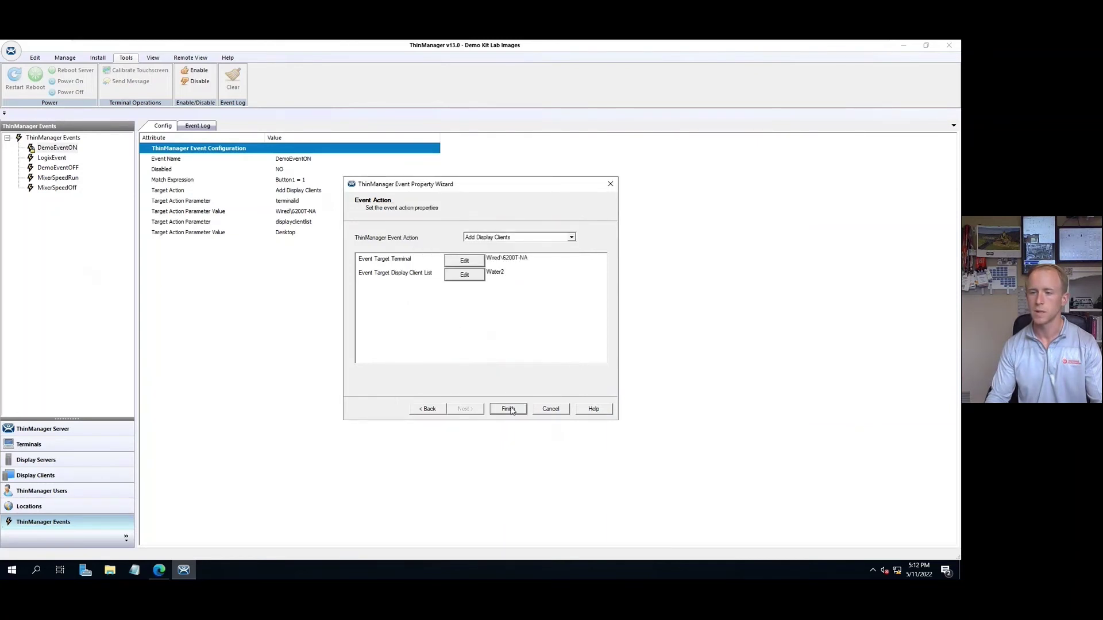
left_click(508, 408)
left_click(39, 446)
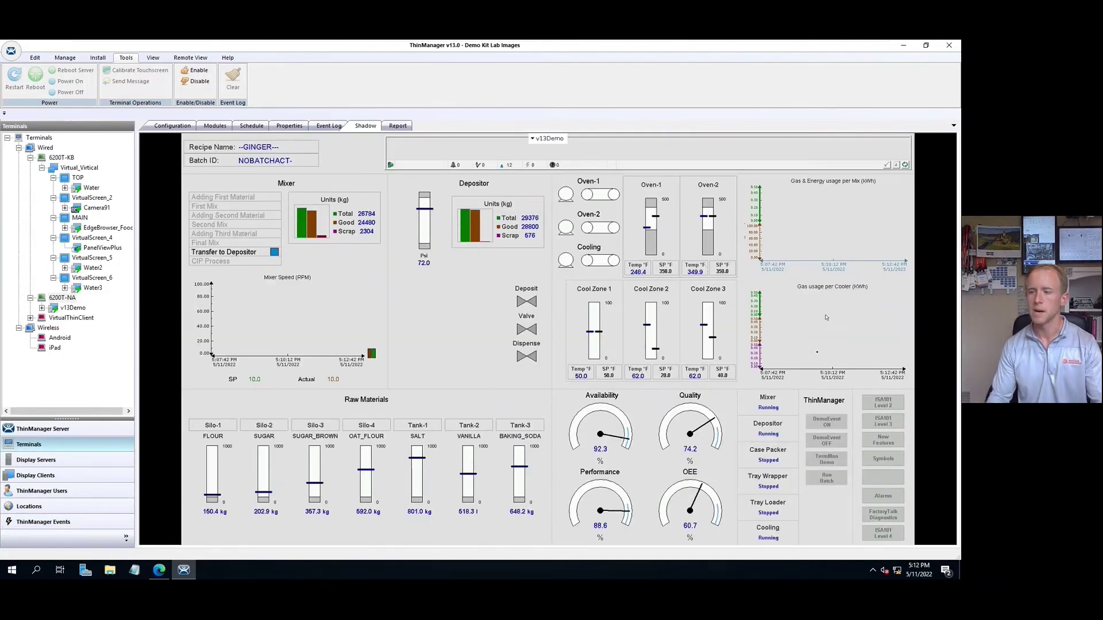
Step: Press the DemoEvent ON button on the shadowed HMI to push the factory-floor feed to the terminal
left_click(834, 423)
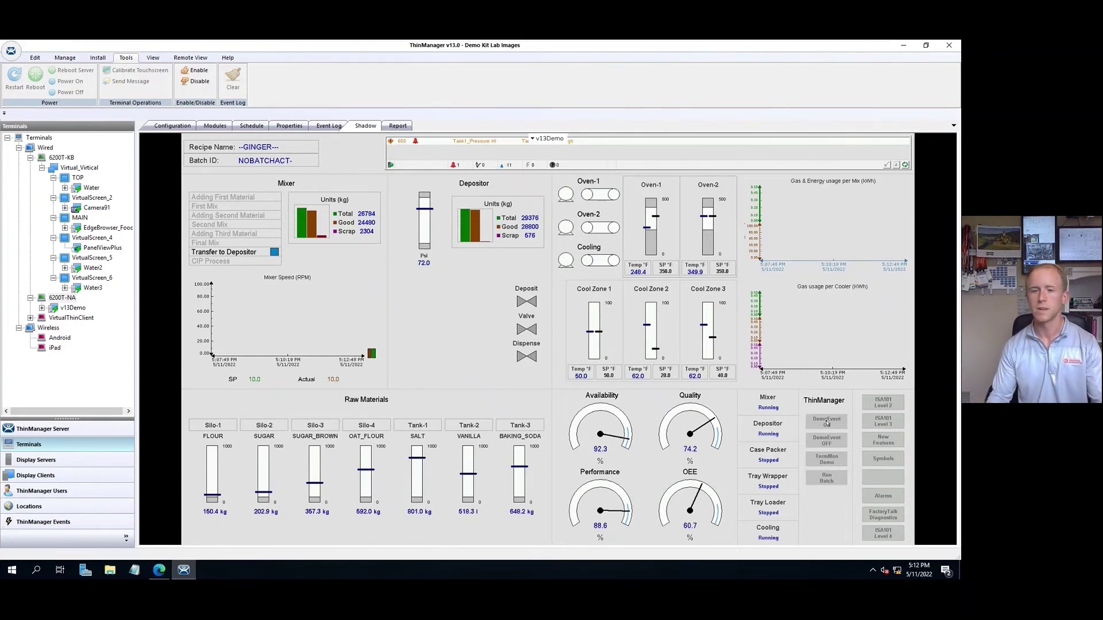
left_click(826, 423)
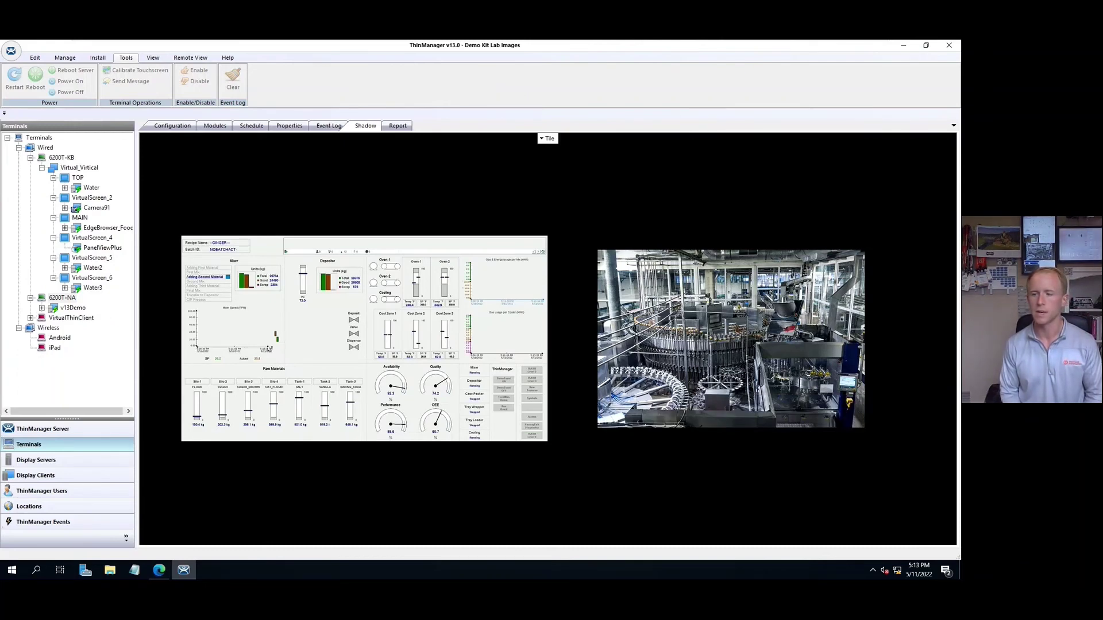
Step: Show only the v13Demo HMI in the shadow tile, then return to the Release Summary slideshow
left_click(269, 349)
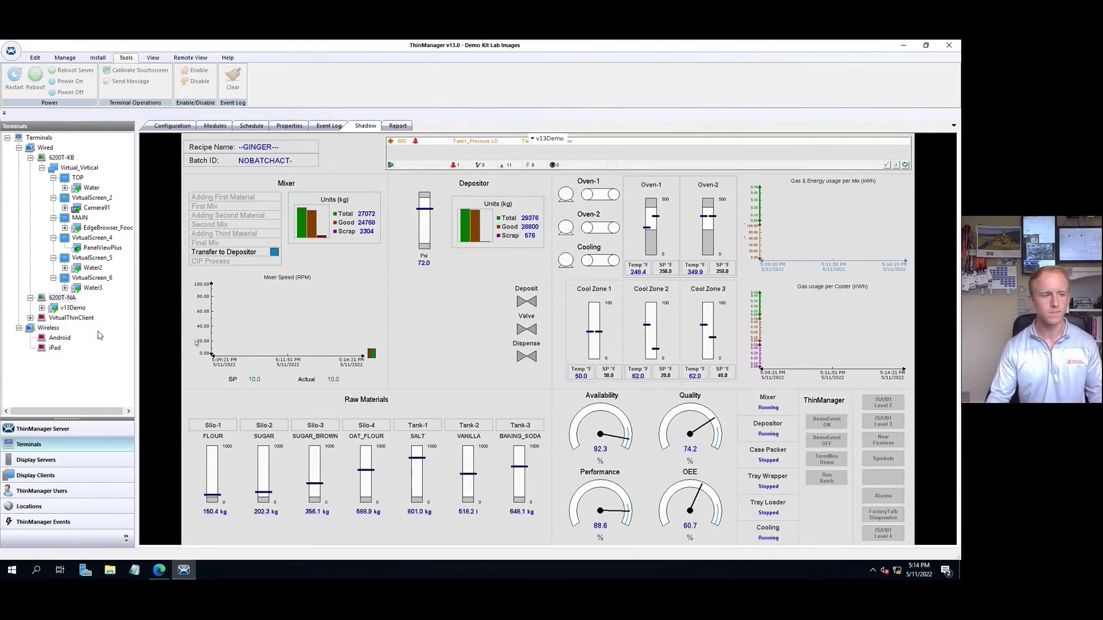
key("alt+Tab")
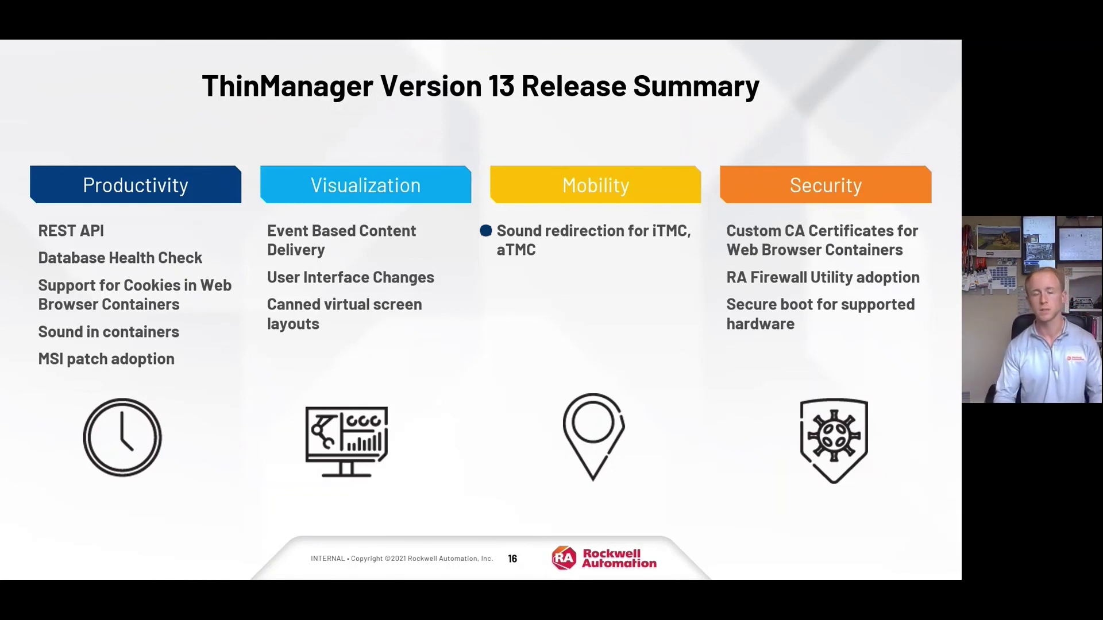
Step: Advance the slideshow to bullet the Security items, ending with Secure boot for supported hardware
key("Right")
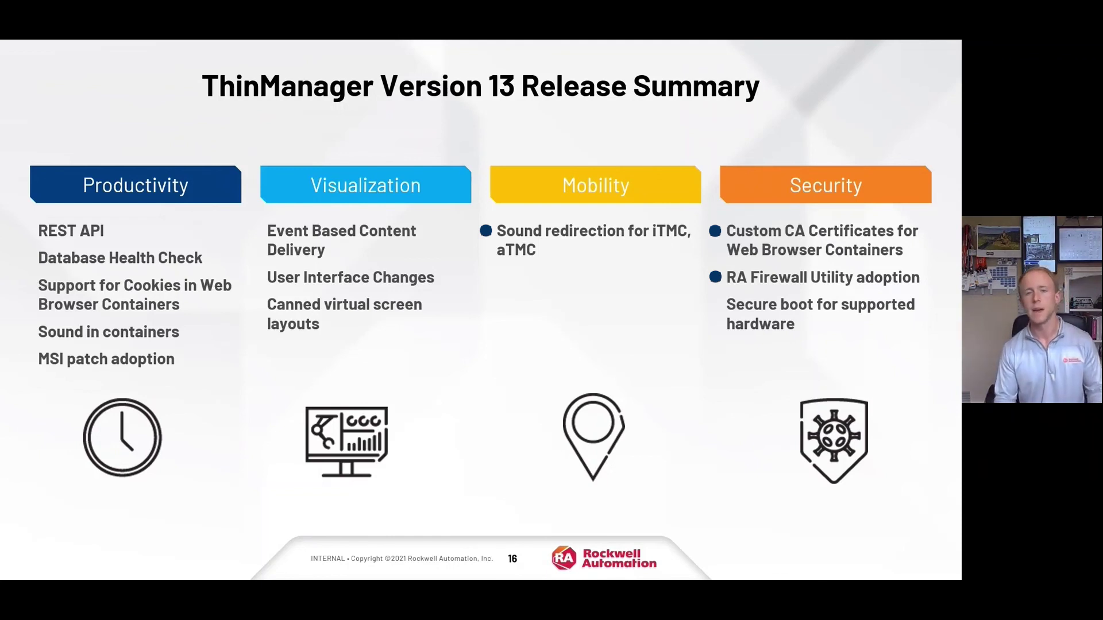
key("Right")
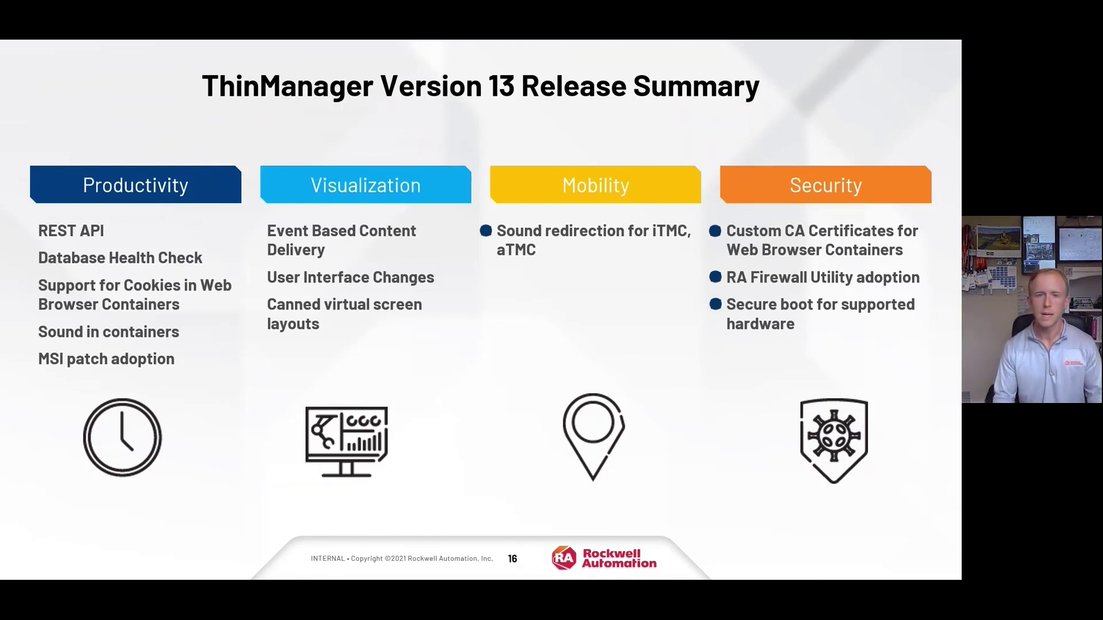